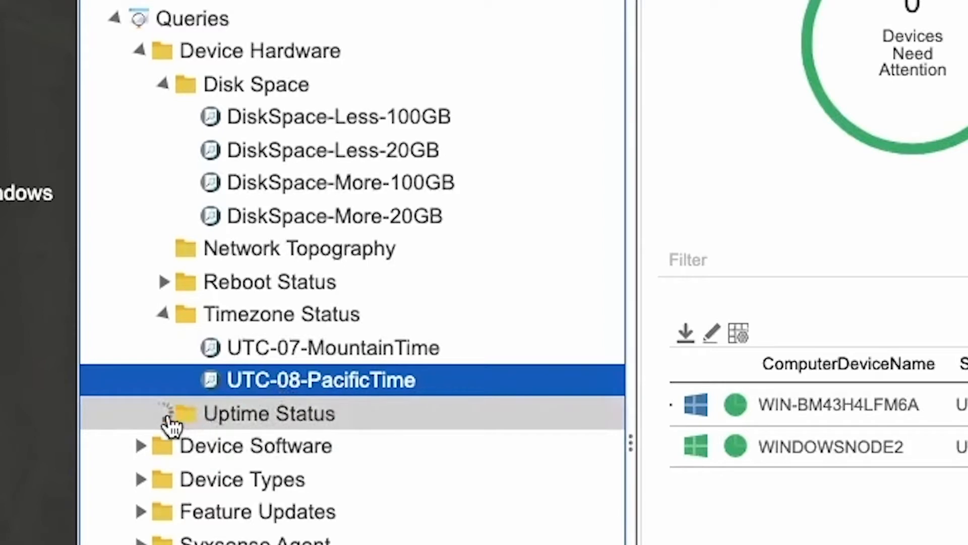
- View the results of the Uptime-Less-1Day and Uptime-More-1Month queries in the Uptime Status folder
left_click(164, 414)
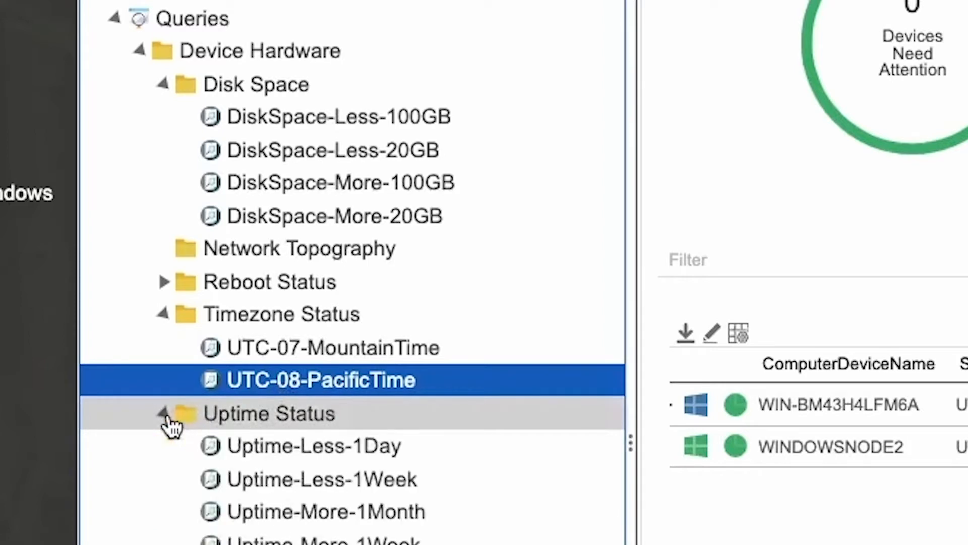
left_click(252, 446)
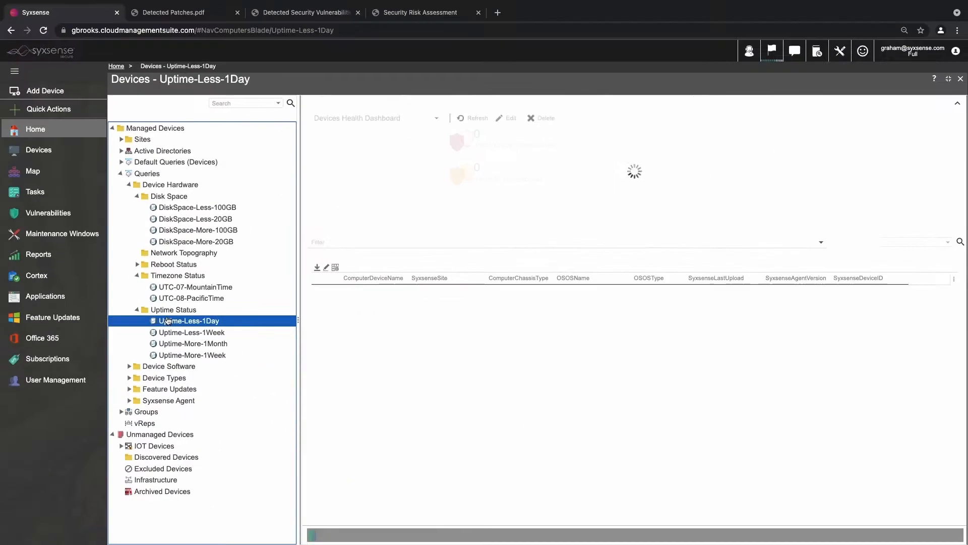
left_click(184, 345)
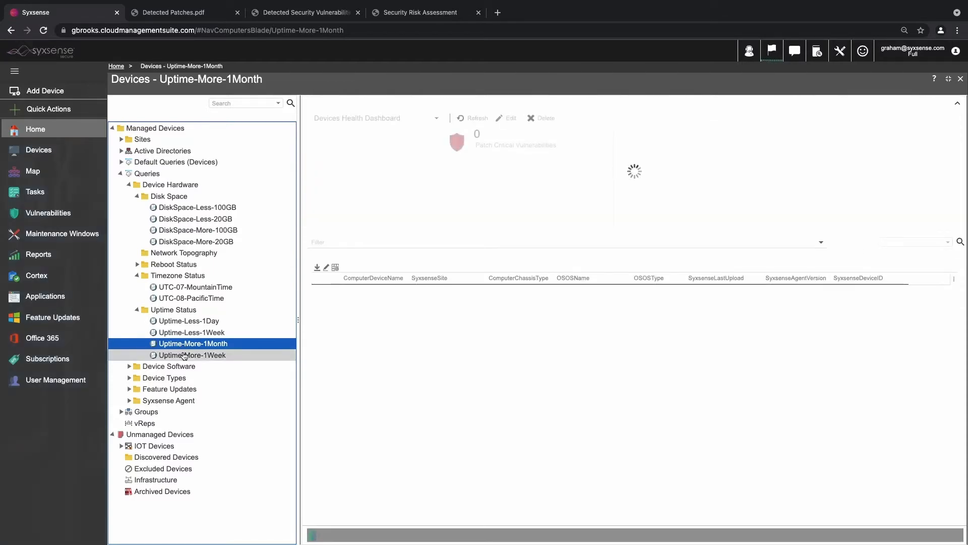
- Create and save a new folder named Examples under Queries
left_click(150, 174)
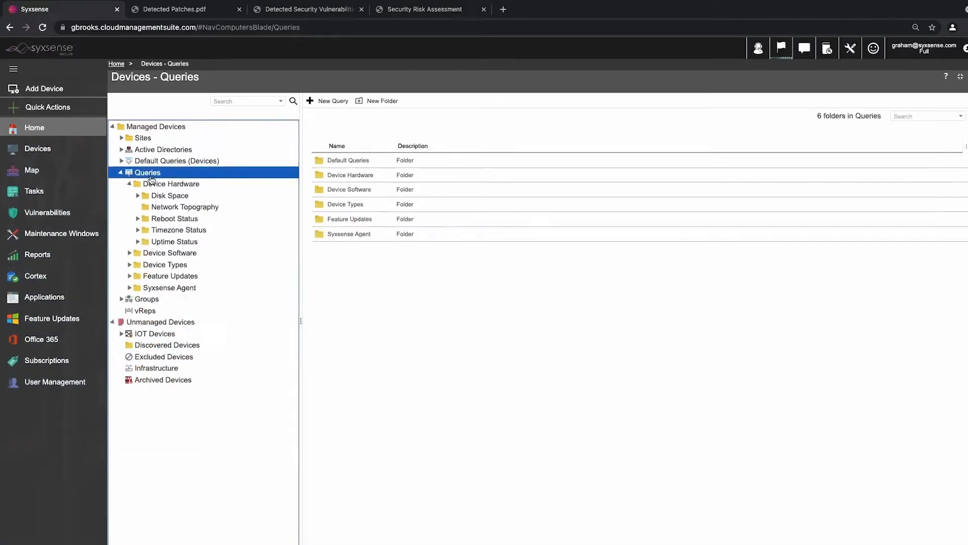
right_click(151, 177)
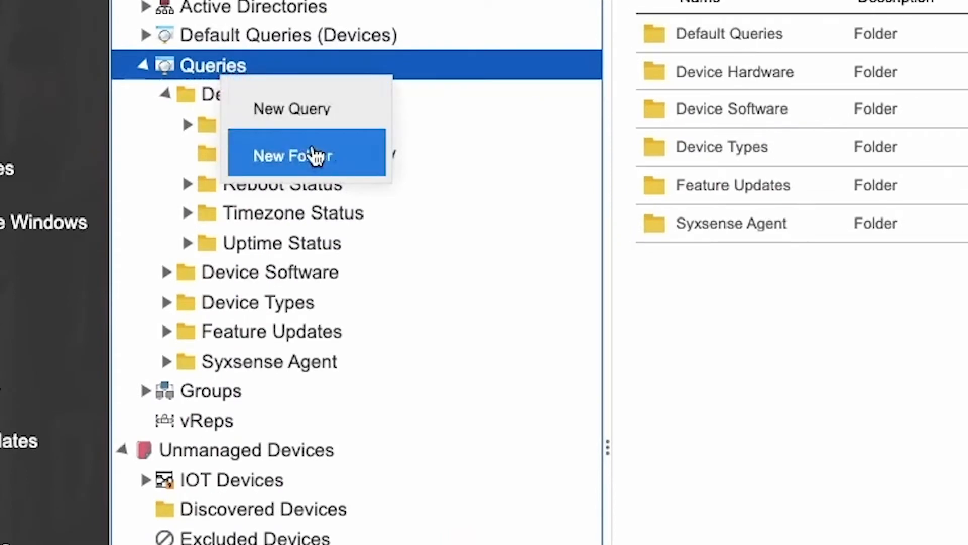
left_click(307, 158)
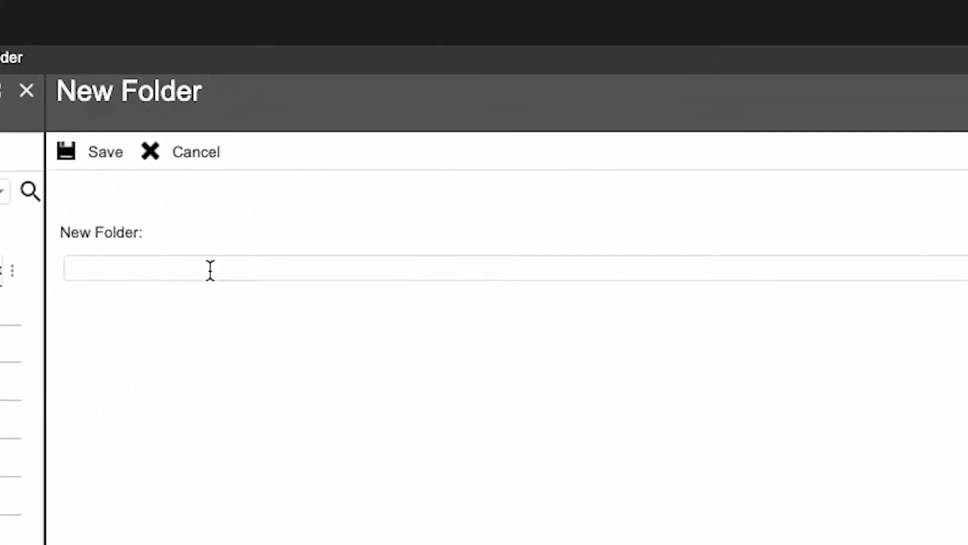
left_click(210, 270)
type("E")
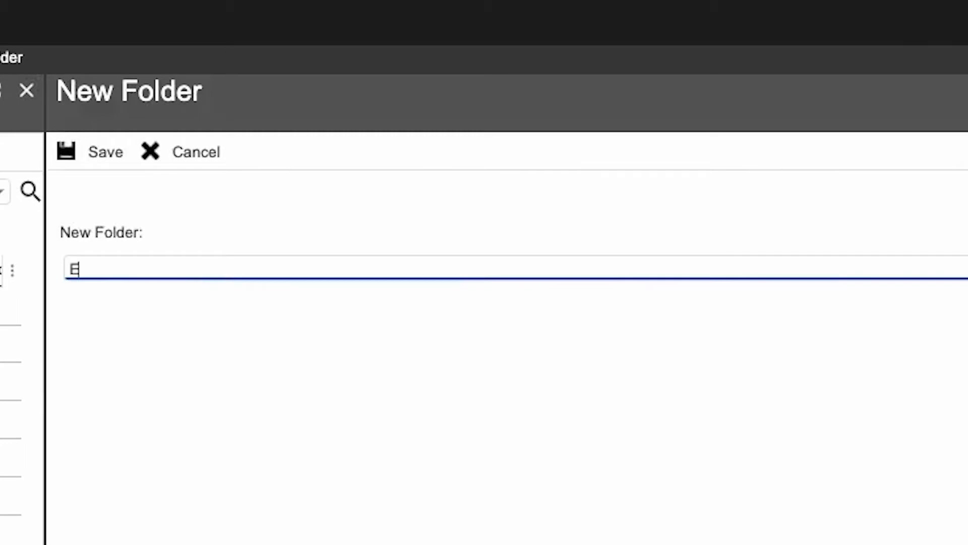
type("xamples")
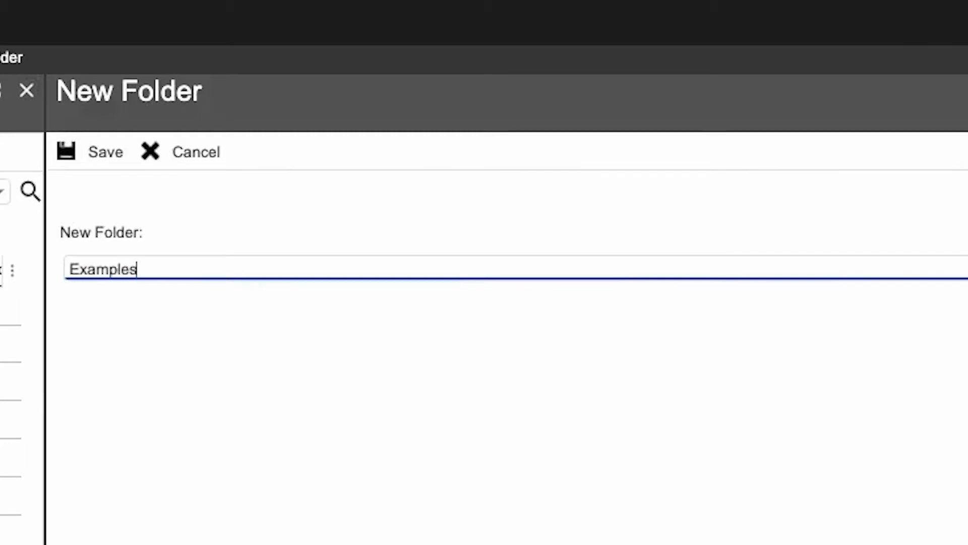
left_click(91, 151)
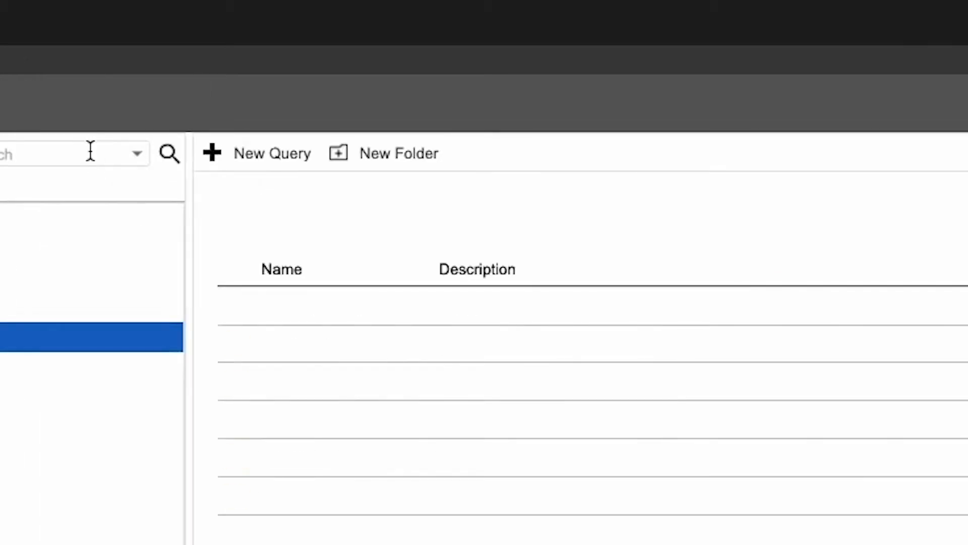
- Start a new query in the Examples folder and name it Software Lookup
left_click(168, 339)
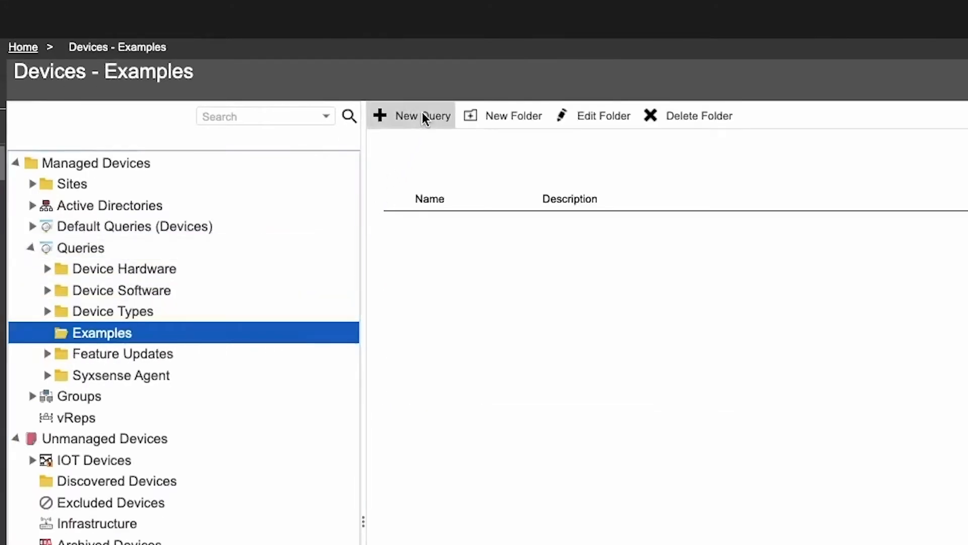
left_click(422, 115)
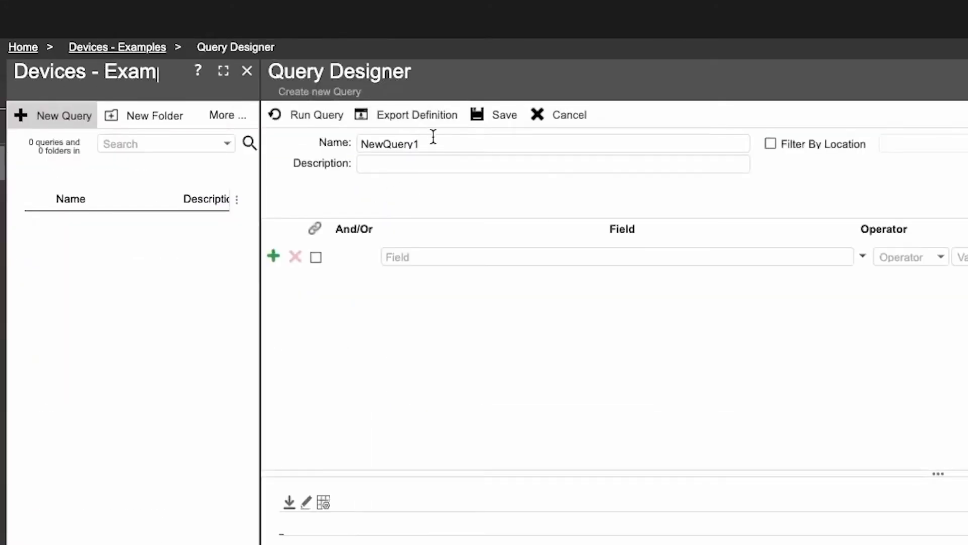
left_click_drag(435, 139, 343, 131)
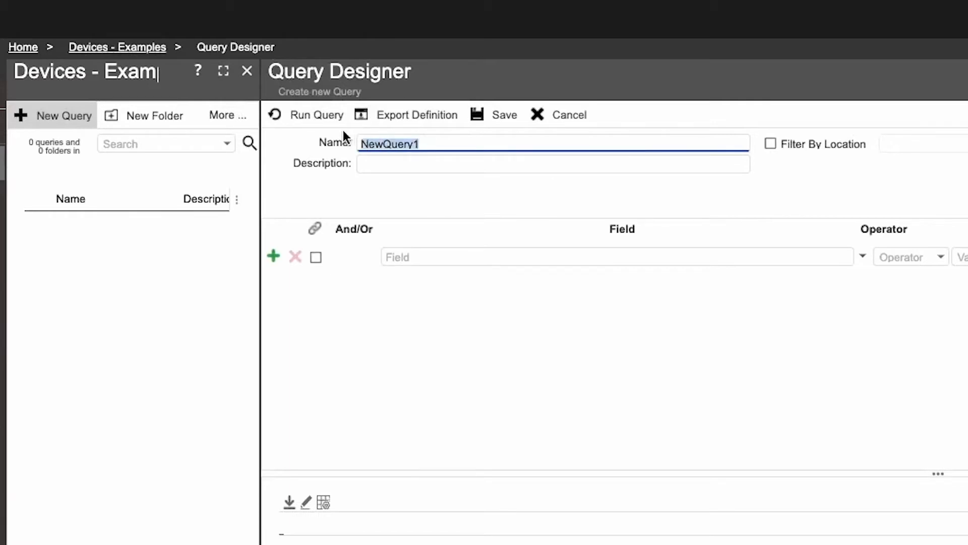
type("Software Loo")
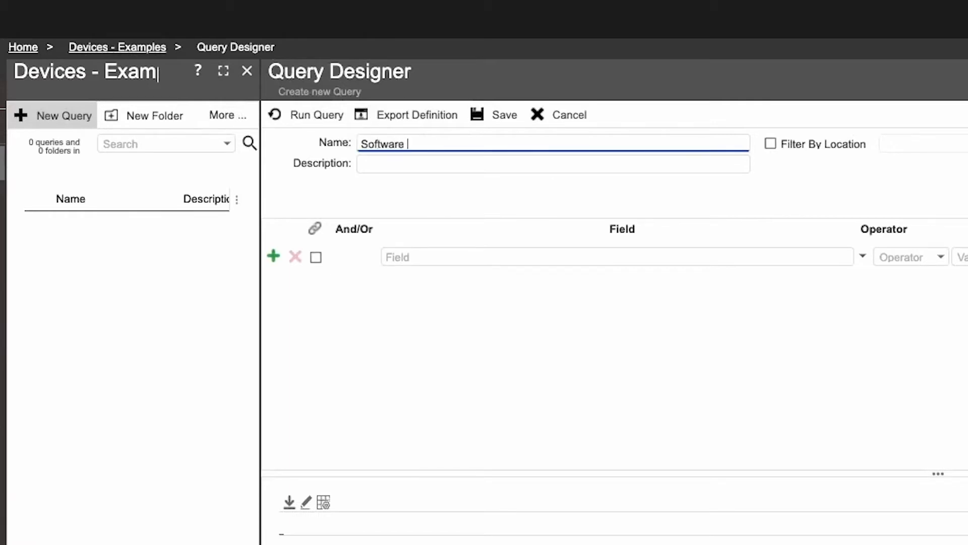
type("kup")
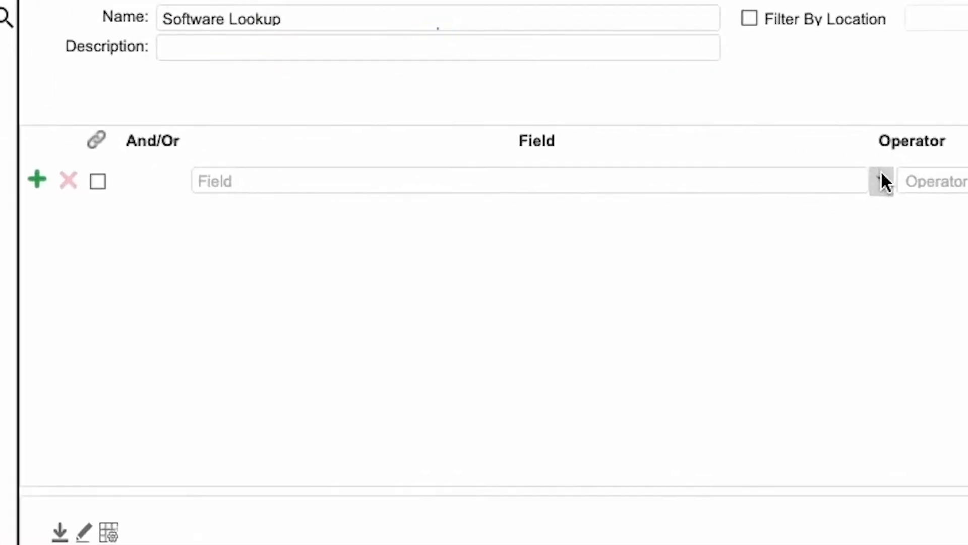
- Set the first condition's field to Add Remove Programs > Software Name with the operator like
left_click(881, 174)
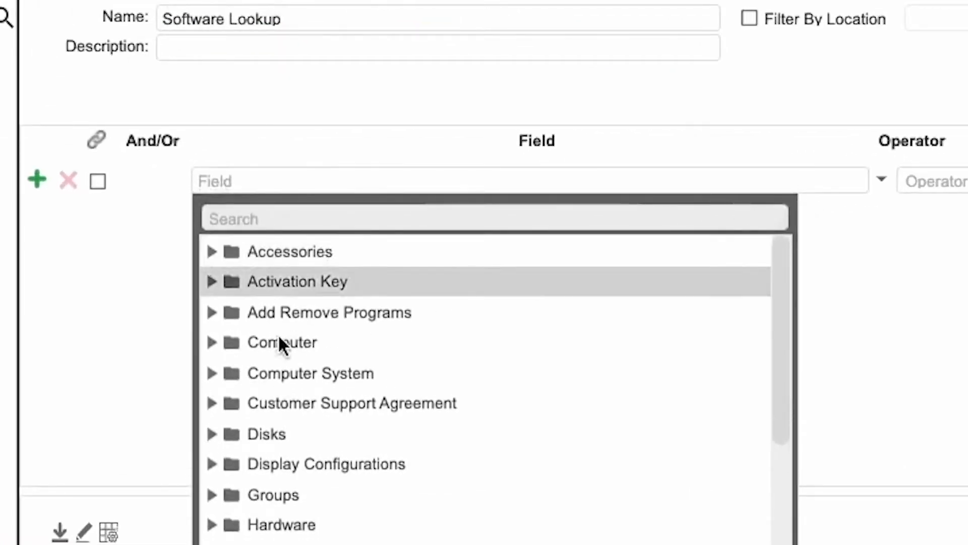
left_click(211, 314)
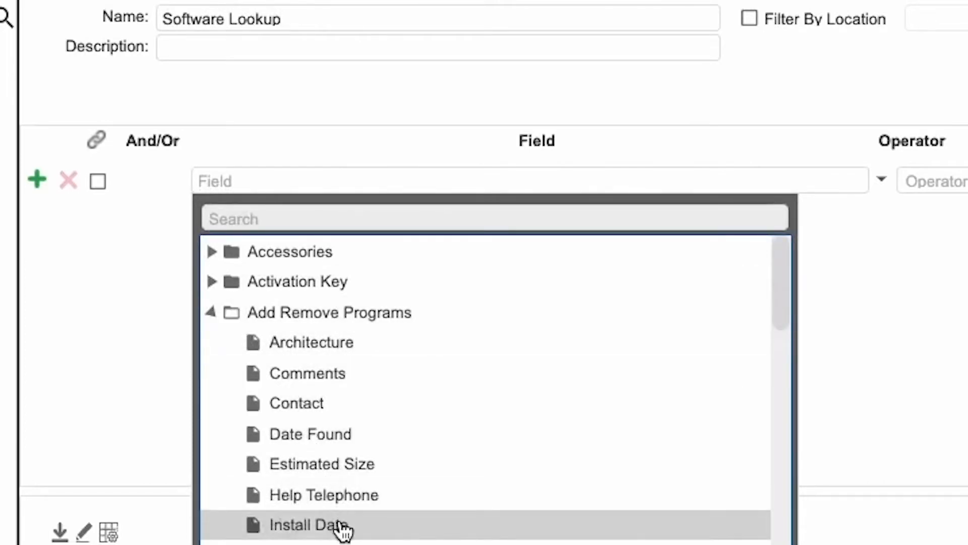
scroll(343, 530, "down", 10)
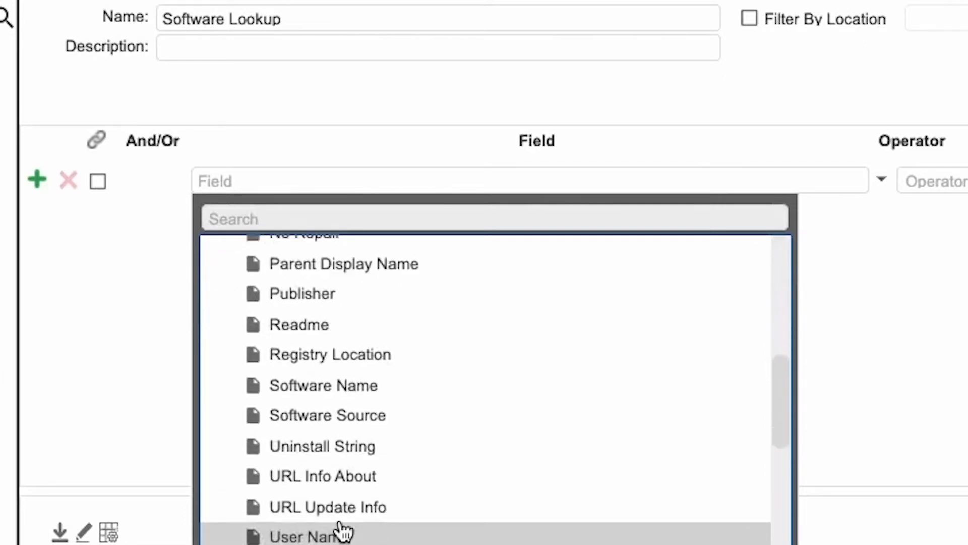
left_click(359, 388)
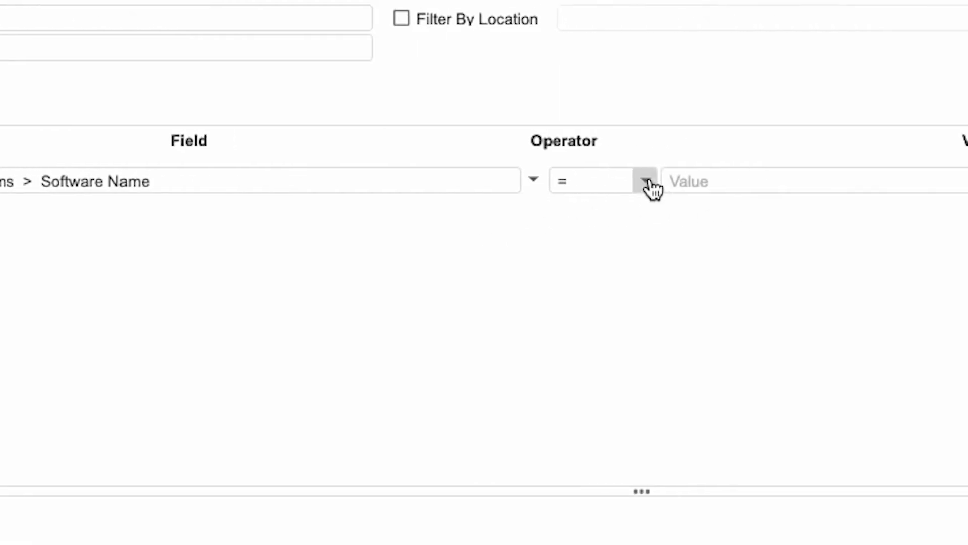
left_click(648, 183)
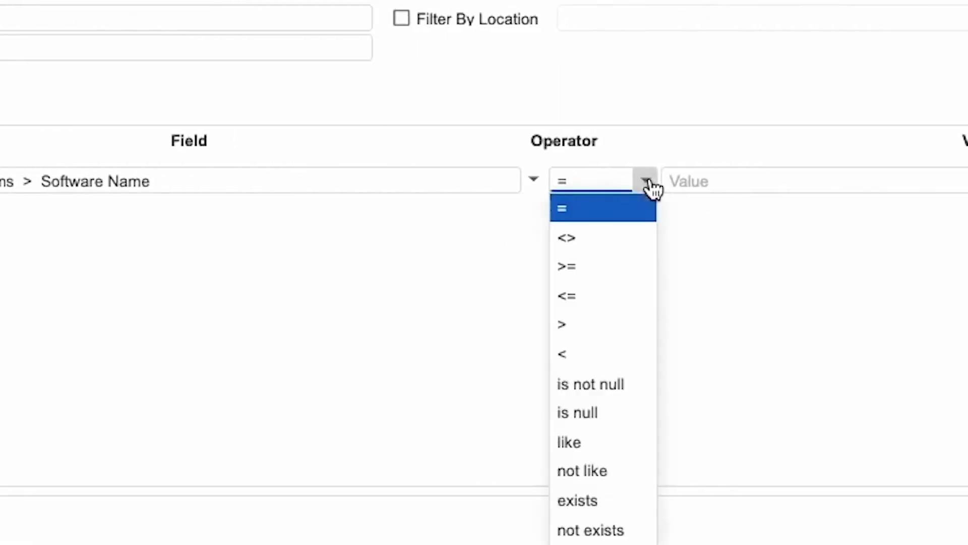
left_click(604, 442)
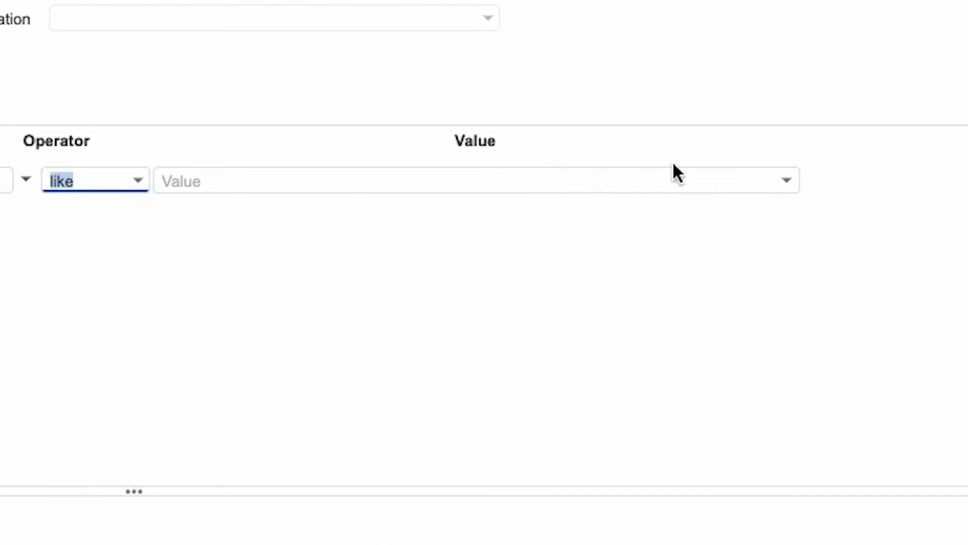
- Look through the available software names, set the condition's value to Chrome, and run the query
left_click(786, 186)
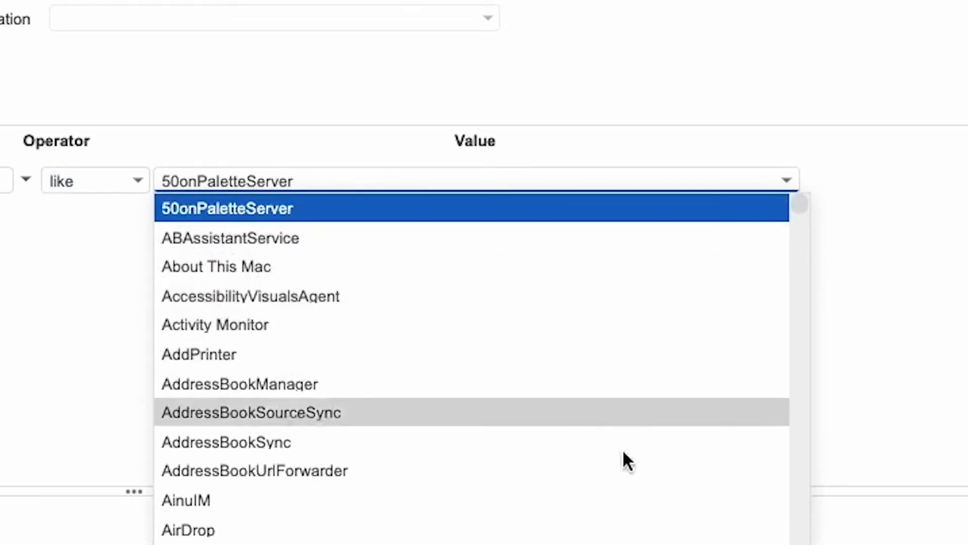
scroll(472, 369, "down", 20)
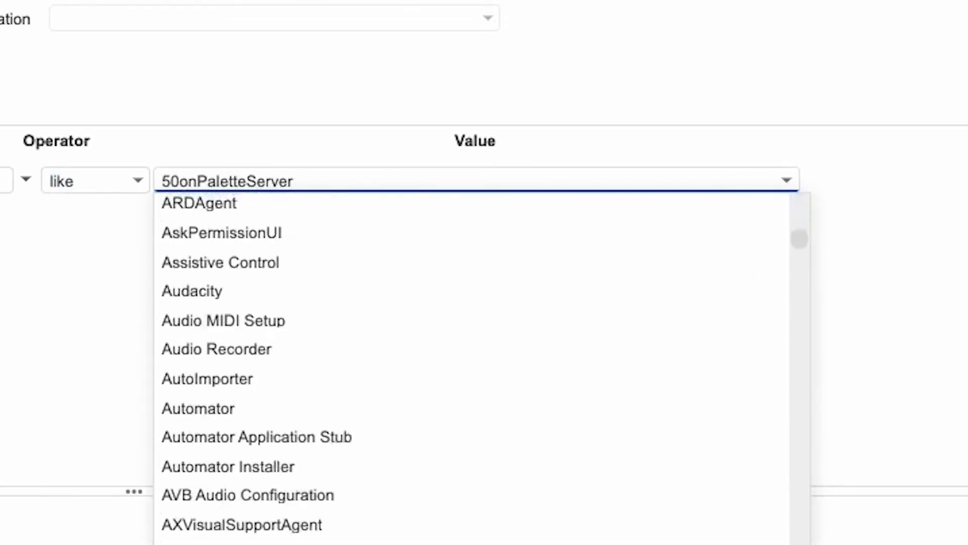
scroll(472, 368, "down", 20)
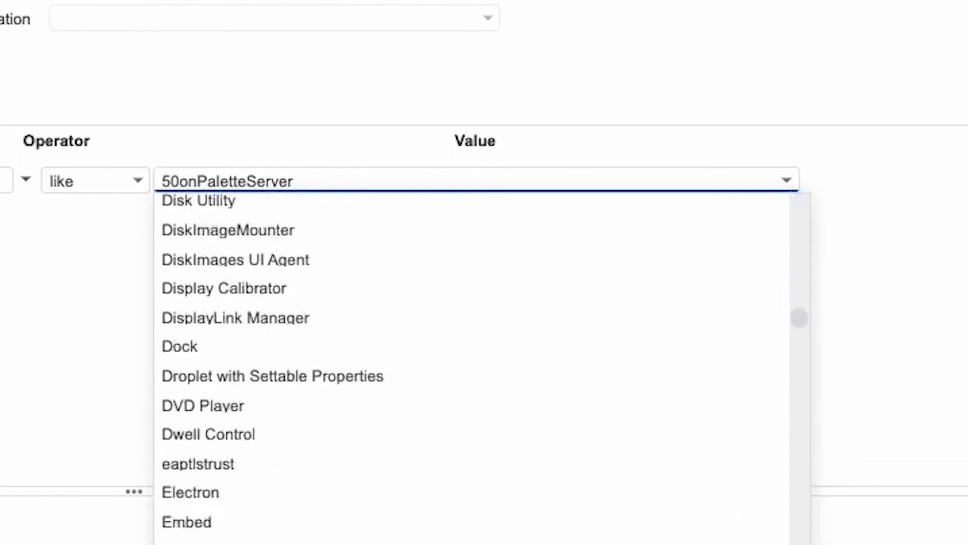
scroll(471, 368, "down", 5)
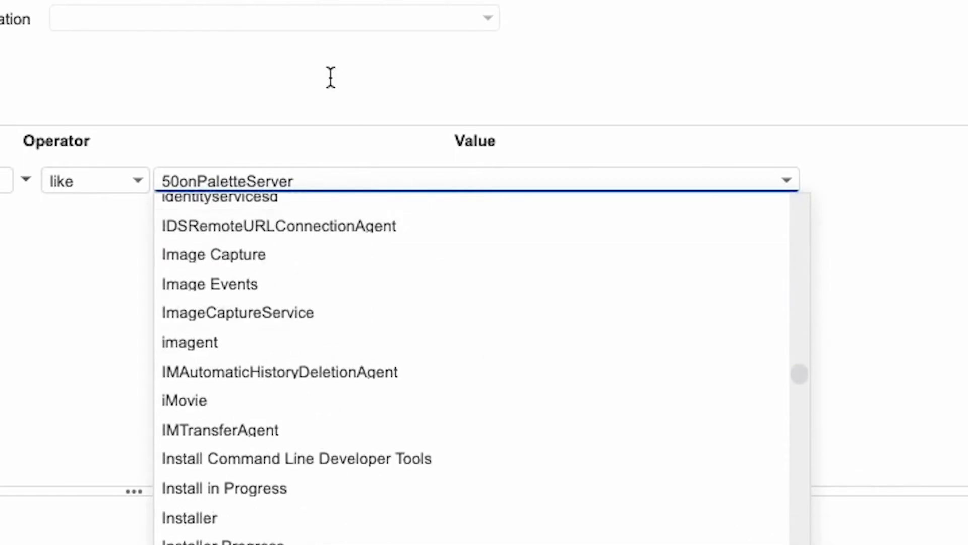
left_click(325, 168)
double_click(319, 177)
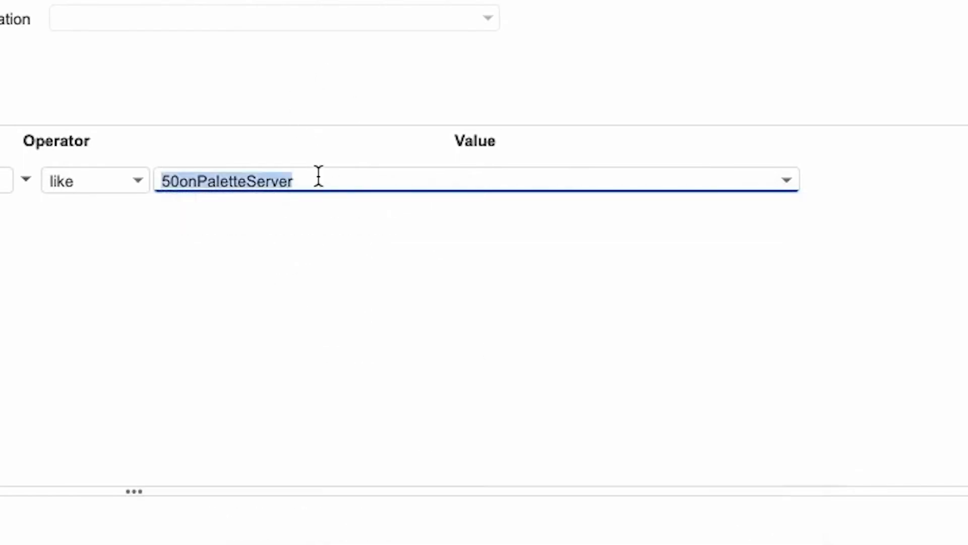
key("BackSpace")
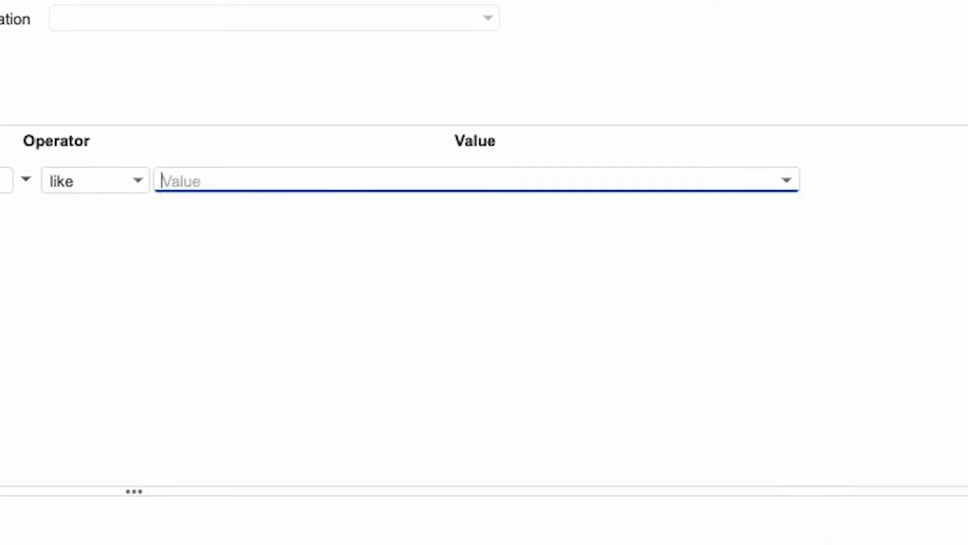
type("Chrome")
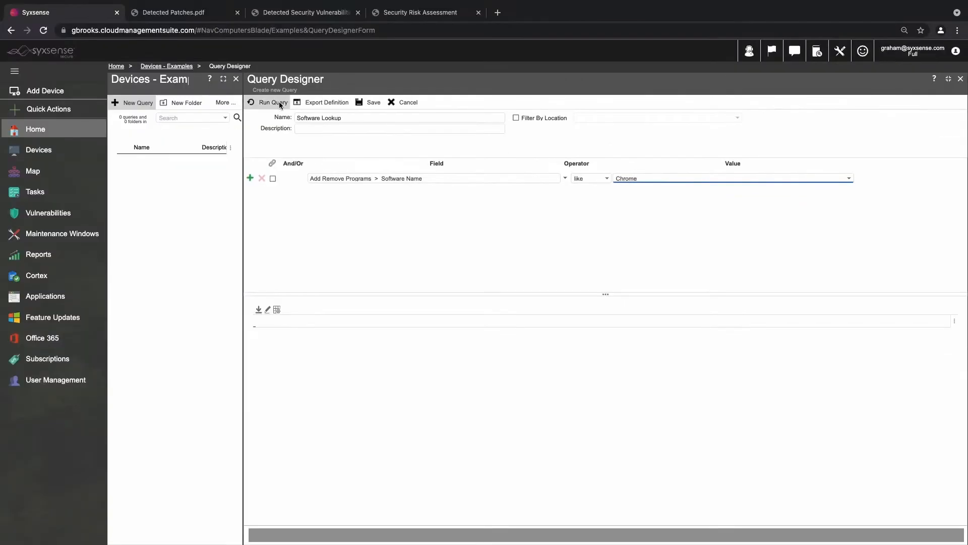
left_click(279, 103)
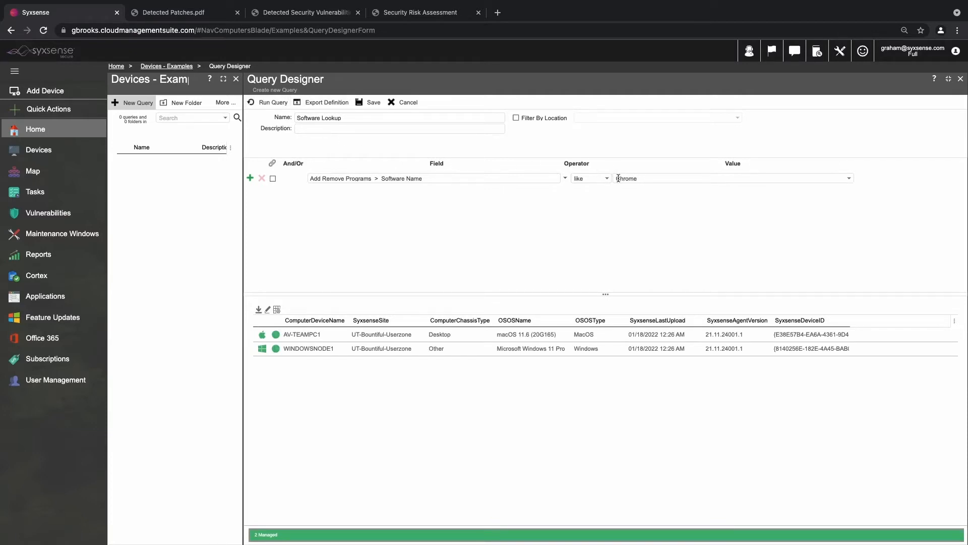
- Wrap the Chrome value in wildcards as %Chrome% and run the query again
left_click(618, 178)
type("%")
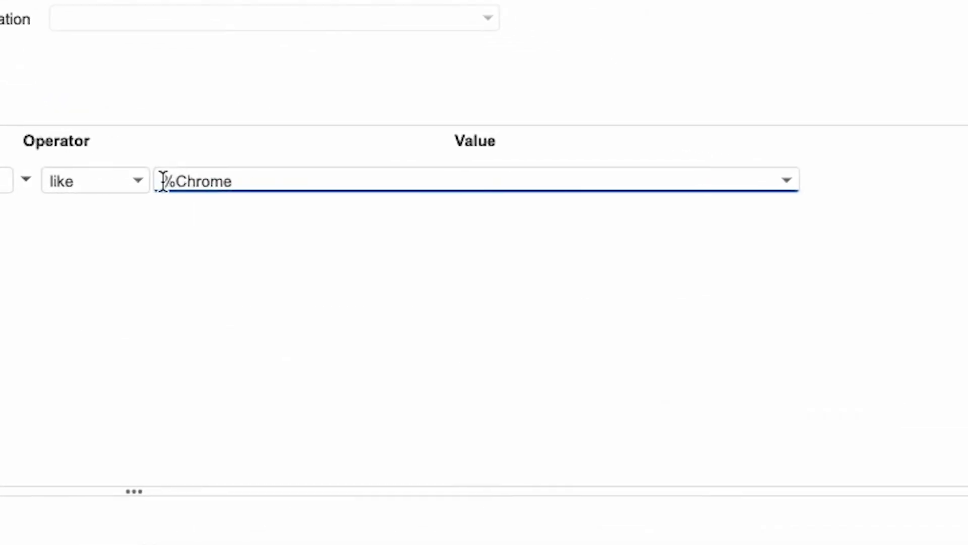
left_click(309, 182)
type("%")
left_click(263, 99)
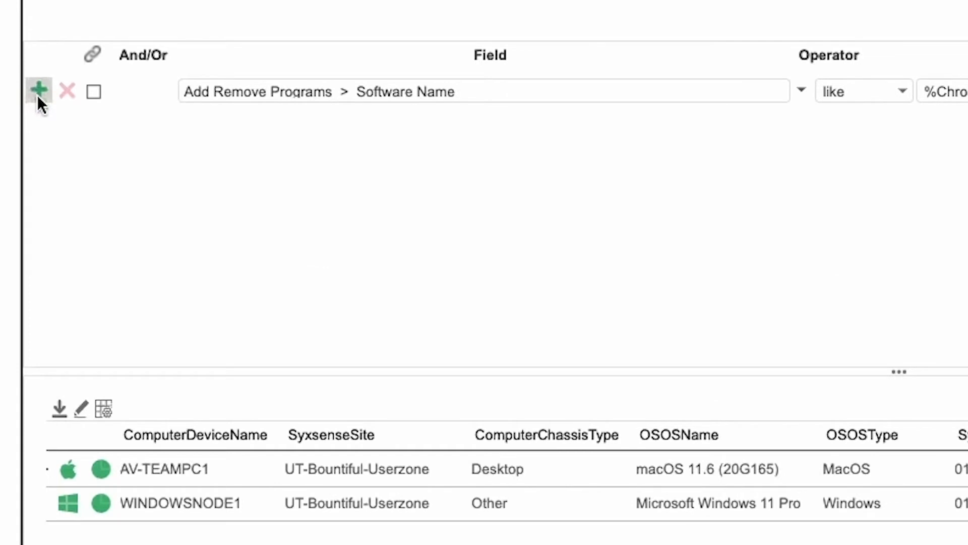
- Add an And condition requiring Computer > Chassis Type = Desktop, and run the query
left_click(39, 91)
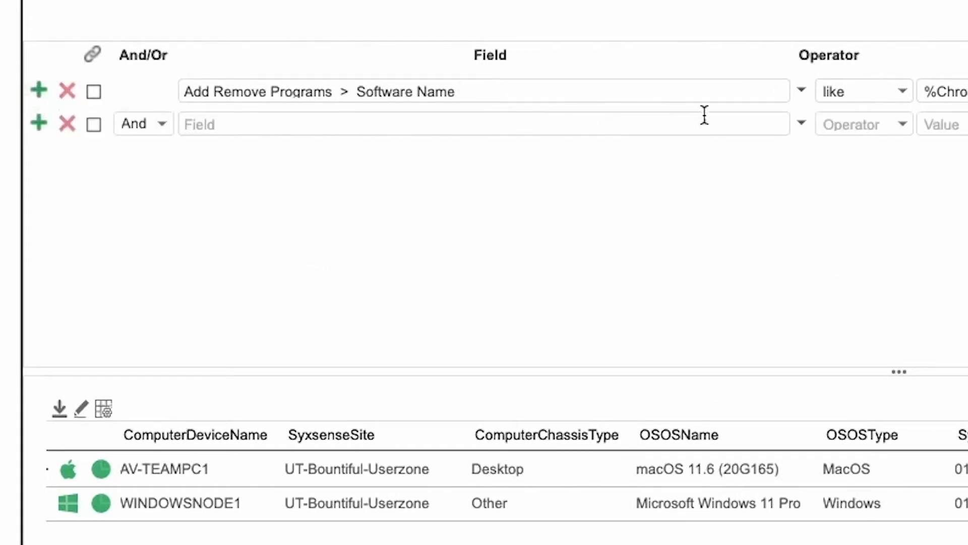
left_click(801, 124)
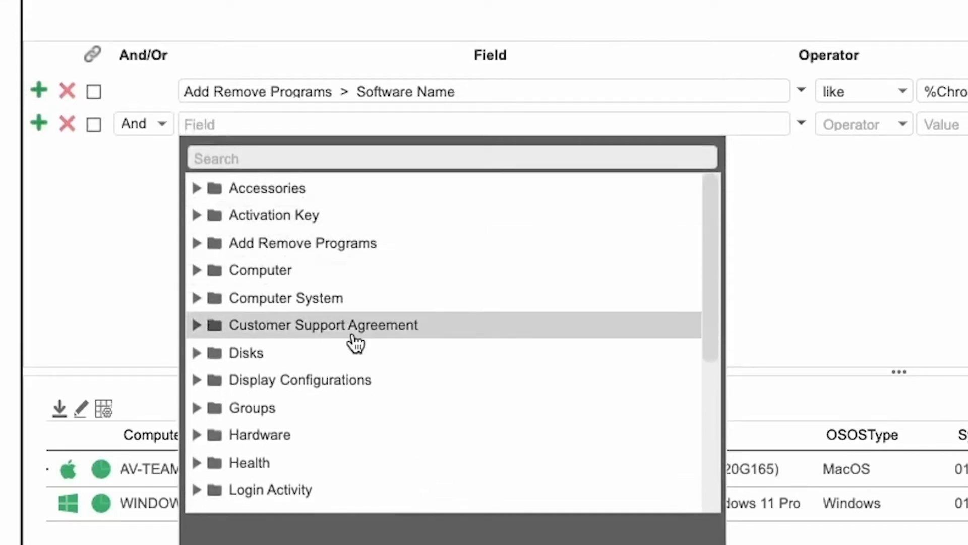
left_click(198, 273)
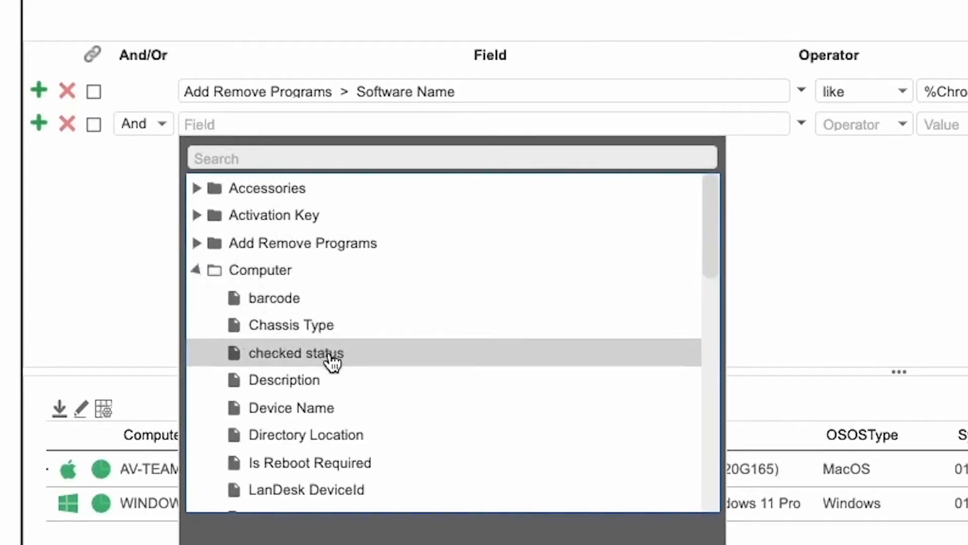
left_click(347, 332)
left_click(347, 332)
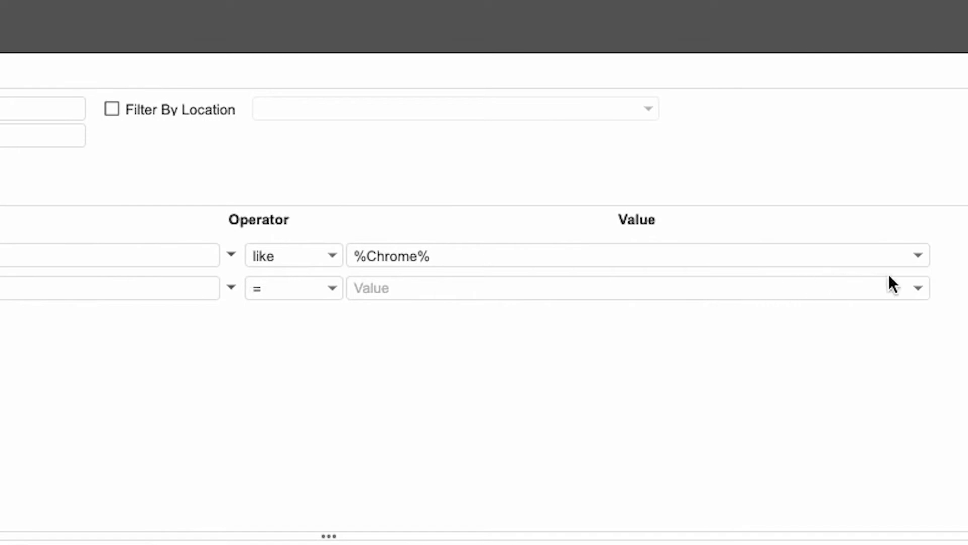
left_click(918, 288)
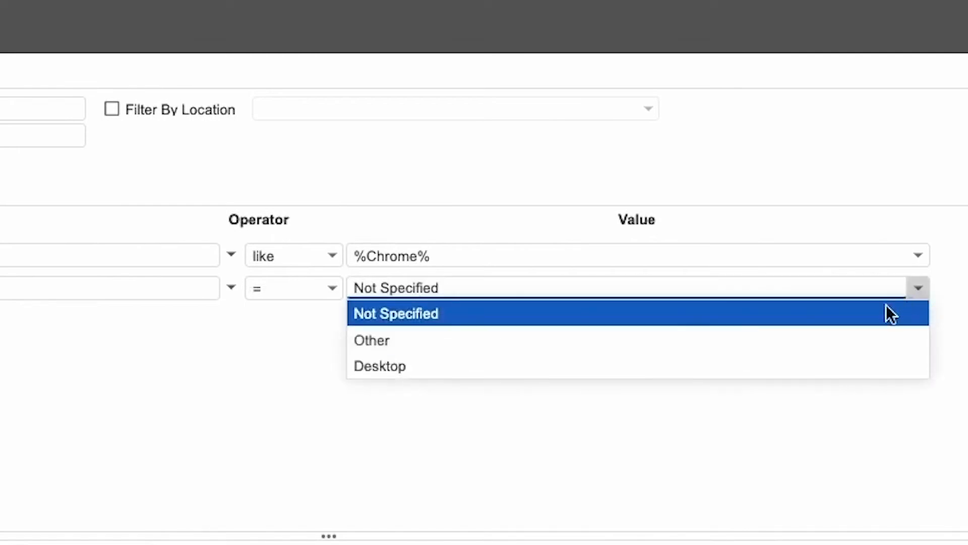
left_click(854, 364)
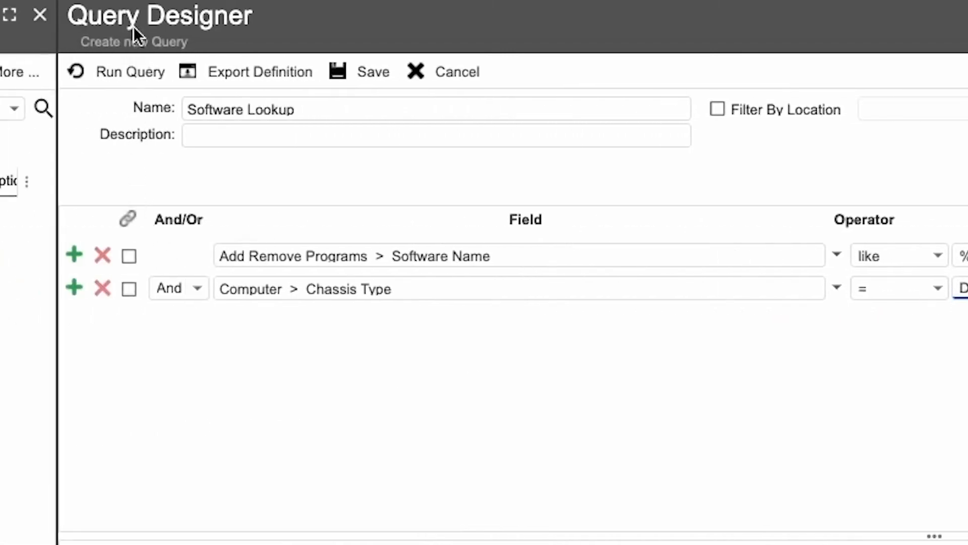
left_click(144, 71)
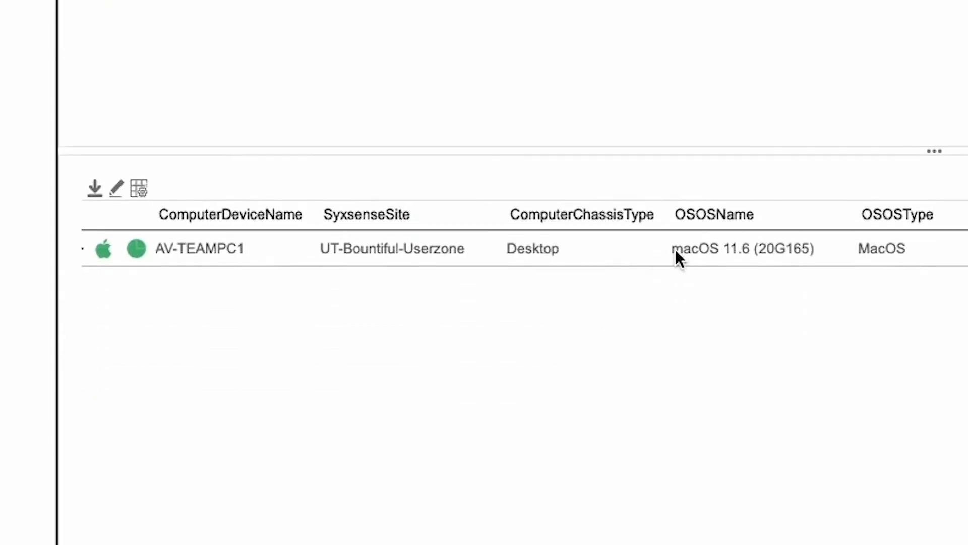
left_click(677, 472)
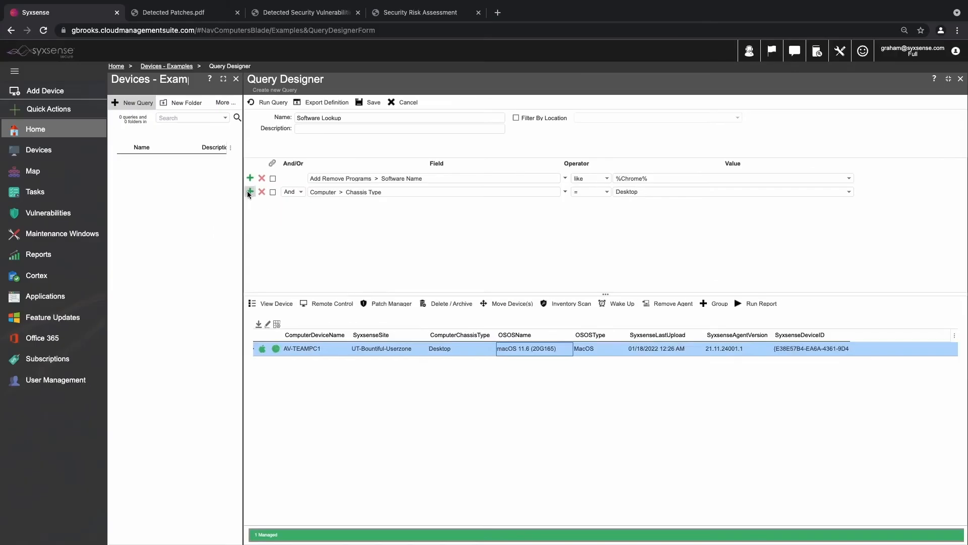
- Add a third And condition and set its field to OS > OS Name
left_click(118, 0)
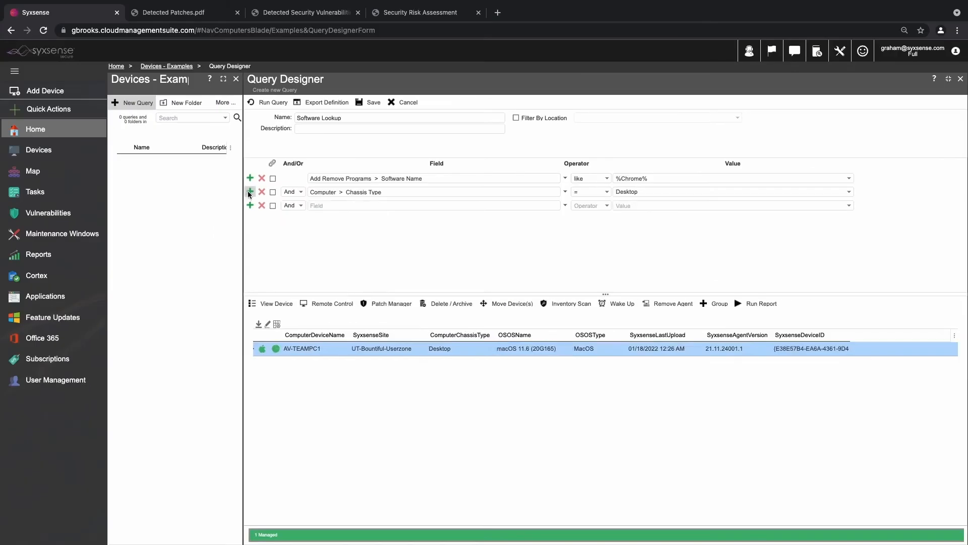
left_click(565, 206)
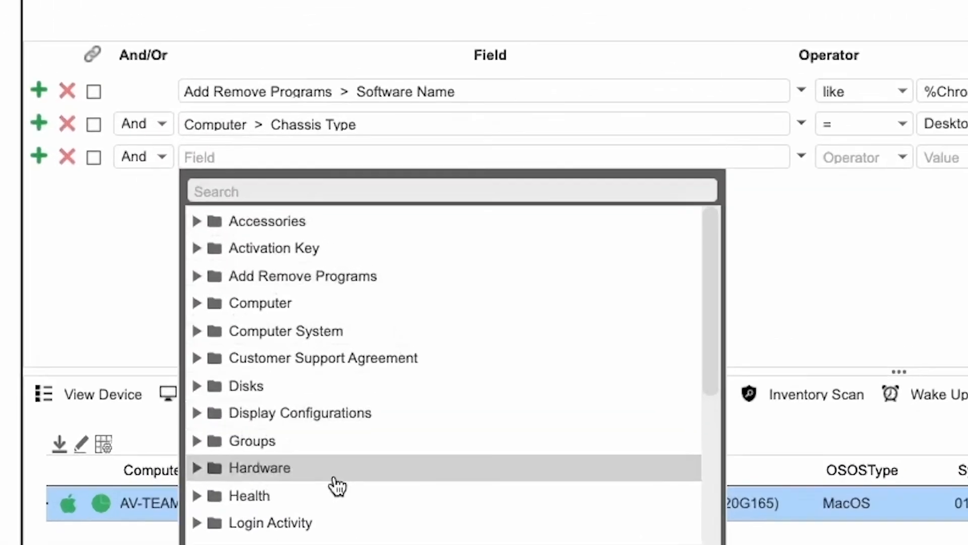
scroll(373, 343, "down", 3)
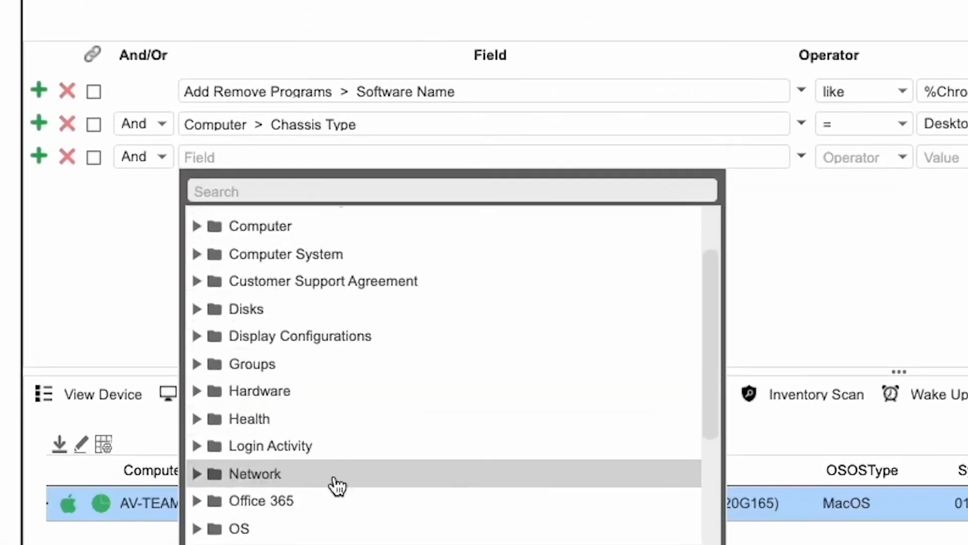
left_click(197, 473)
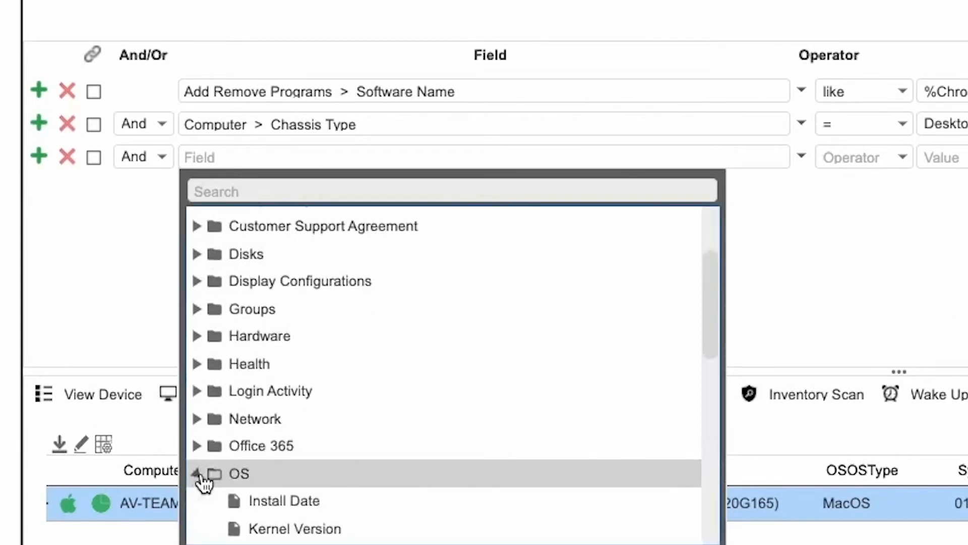
scroll(367, 471, "down", 4)
scroll(368, 475, "down", 1)
left_click(368, 456)
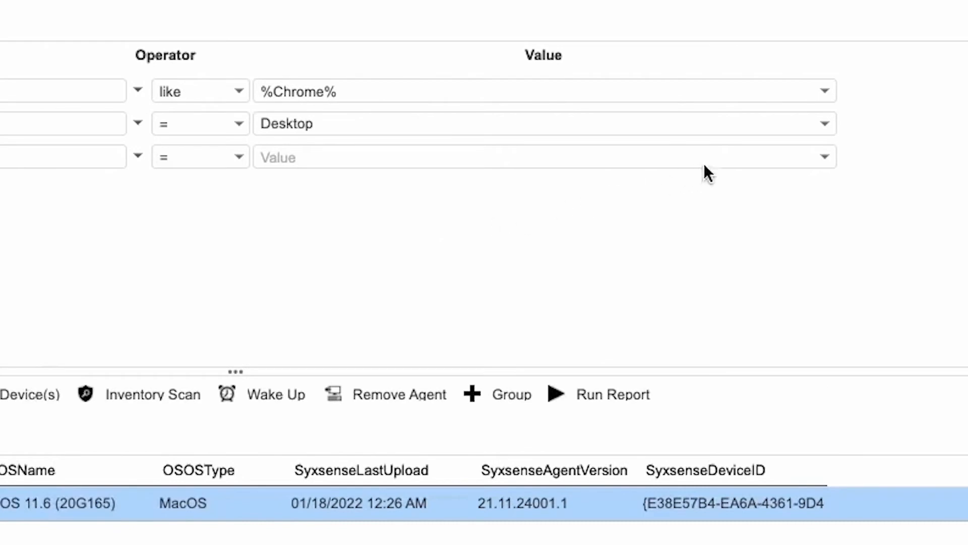
- Set the OS Name condition's operator to like and its value to macOS, and run the query
left_click(826, 159)
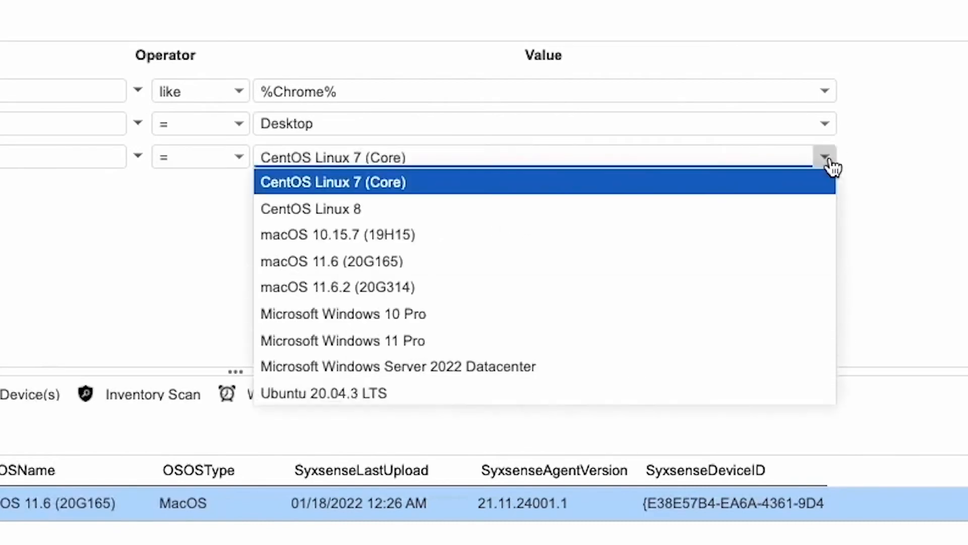
left_click(725, 288)
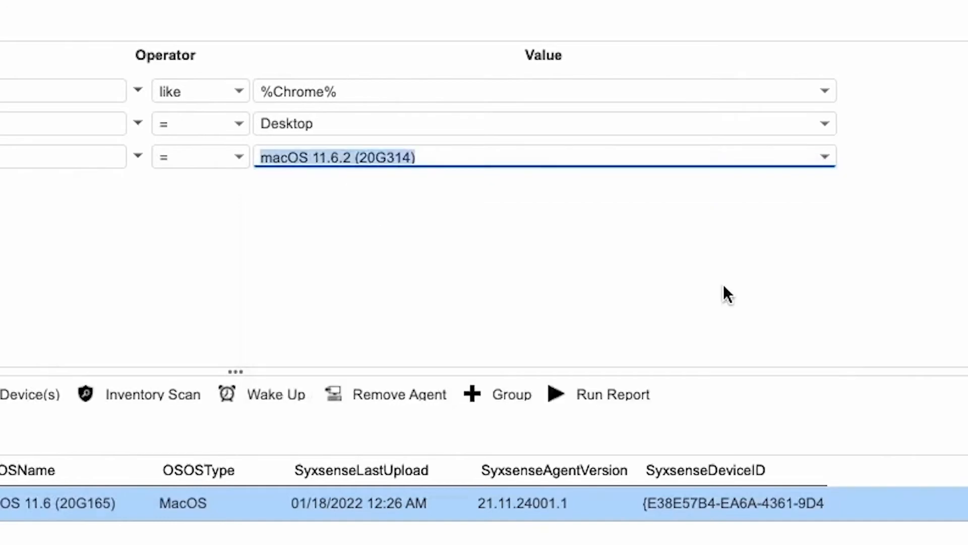
left_click(236, 155)
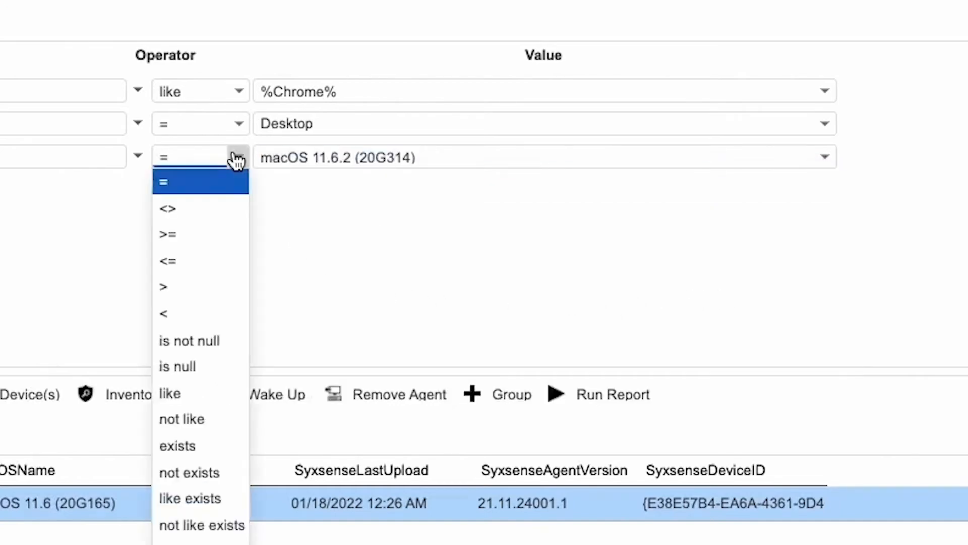
left_click(217, 393)
left_click_drag(423, 154, 311, 162)
key("BackSpace")
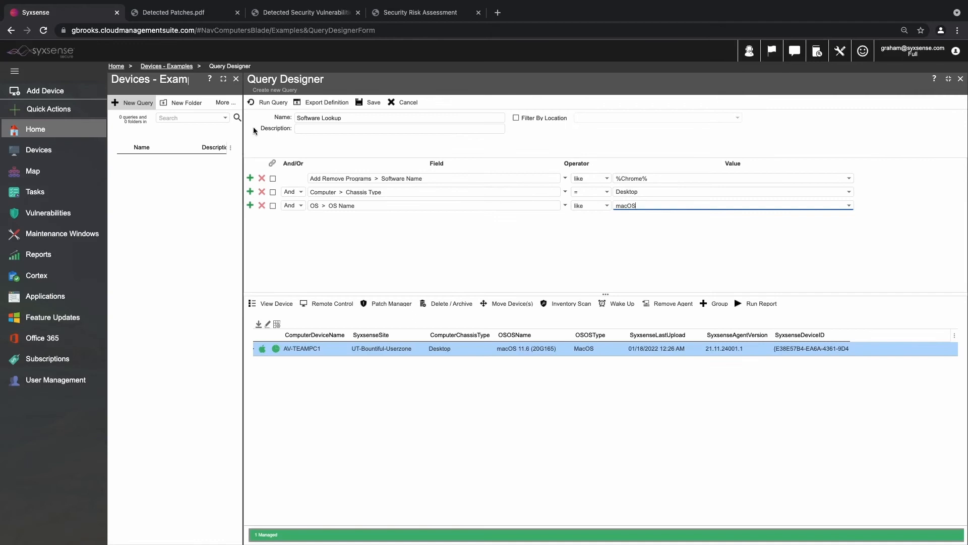
left_click(269, 104)
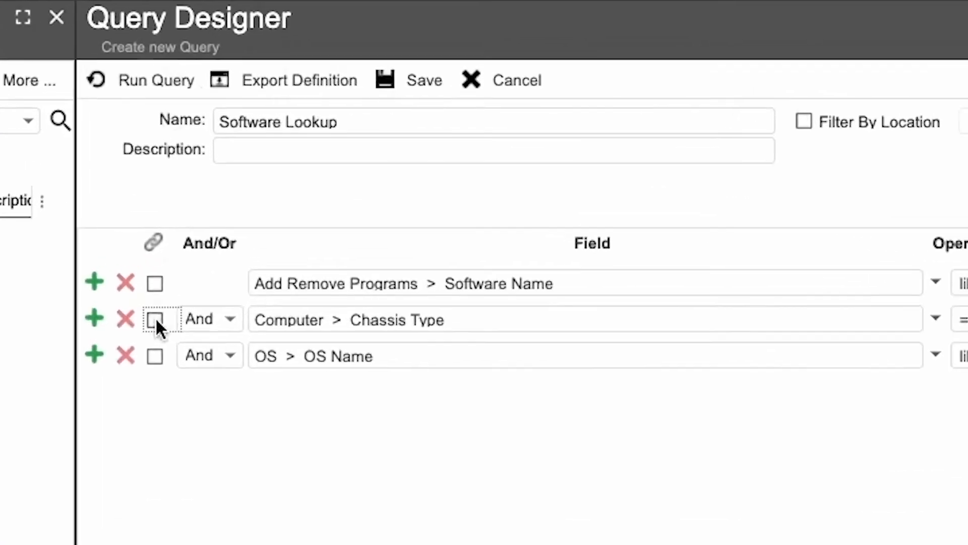
- Group the Chassis Type and OS Name conditions together
left_click(273, 191)
left_click(156, 352)
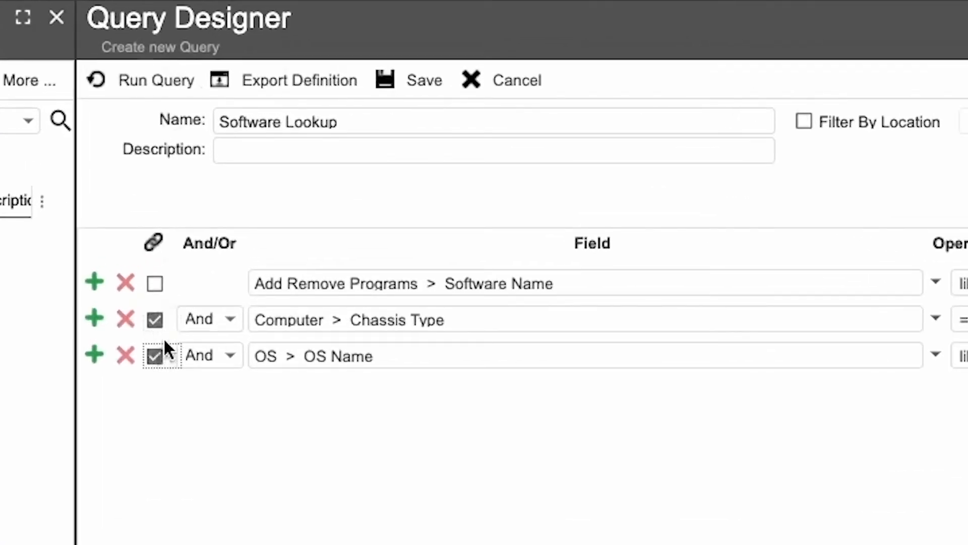
left_click(153, 239)
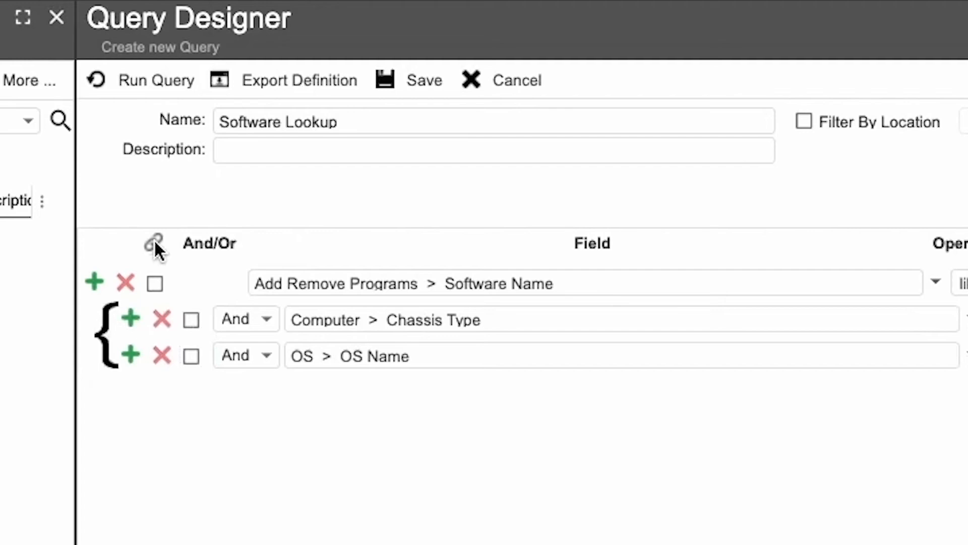
- Add an ungrouped fourth condition joined with Or and set its field to OS > OS Name
left_click(95, 279)
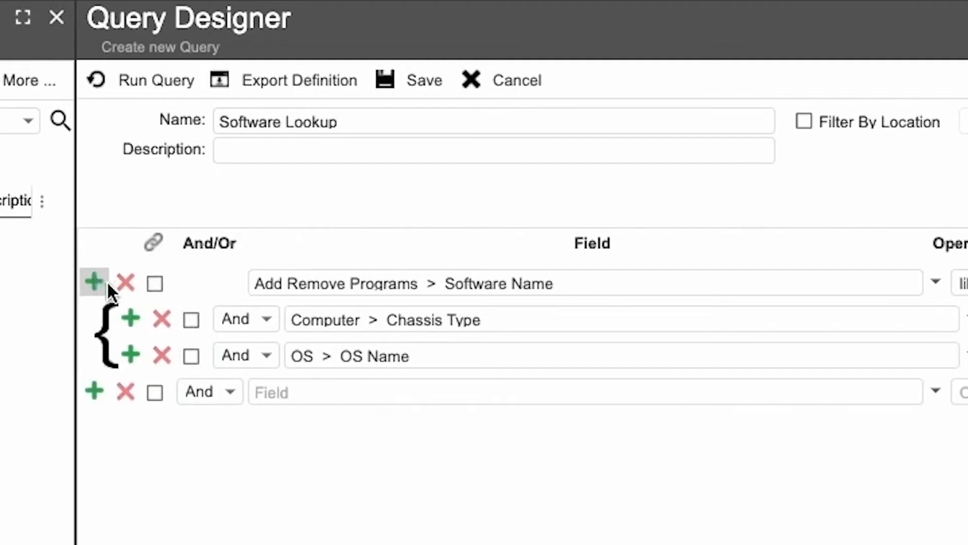
left_click(214, 393)
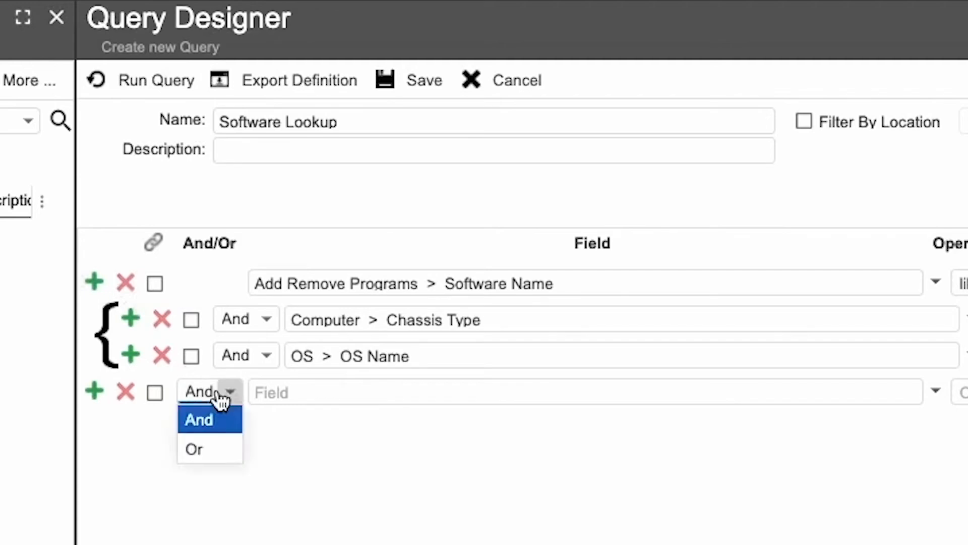
left_click(216, 449)
left_click(935, 393)
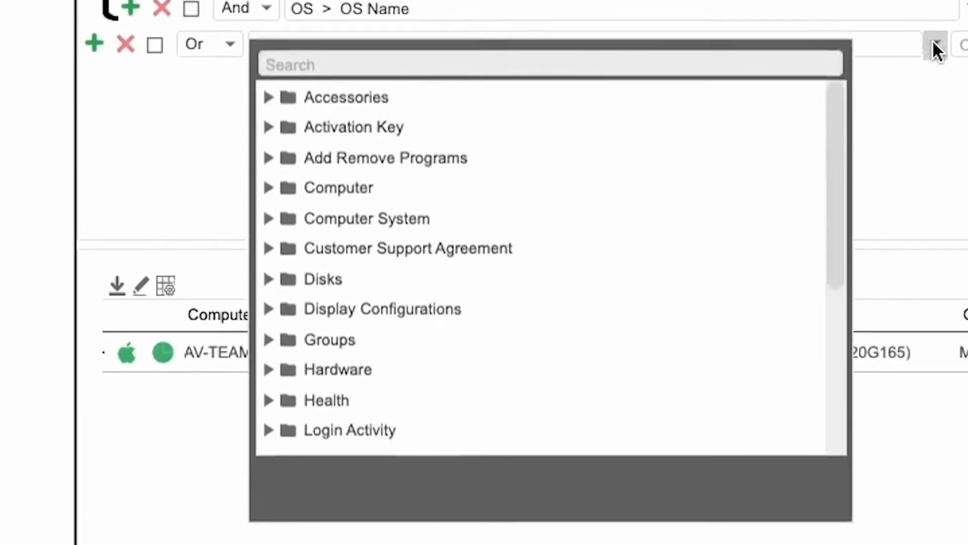
scroll(388, 363, "down", 2)
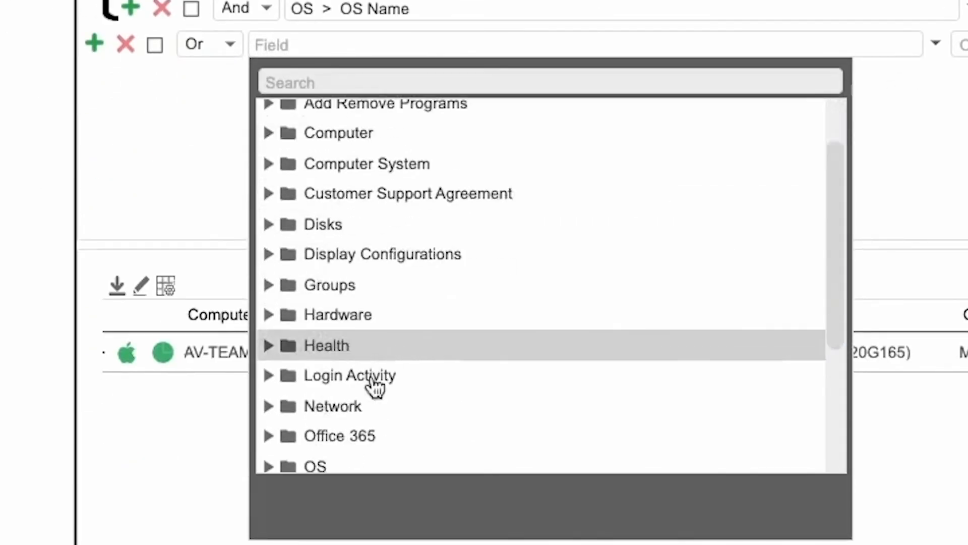
left_click(268, 466)
scroll(421, 377, "down", 5)
scroll(422, 377, "down", 3)
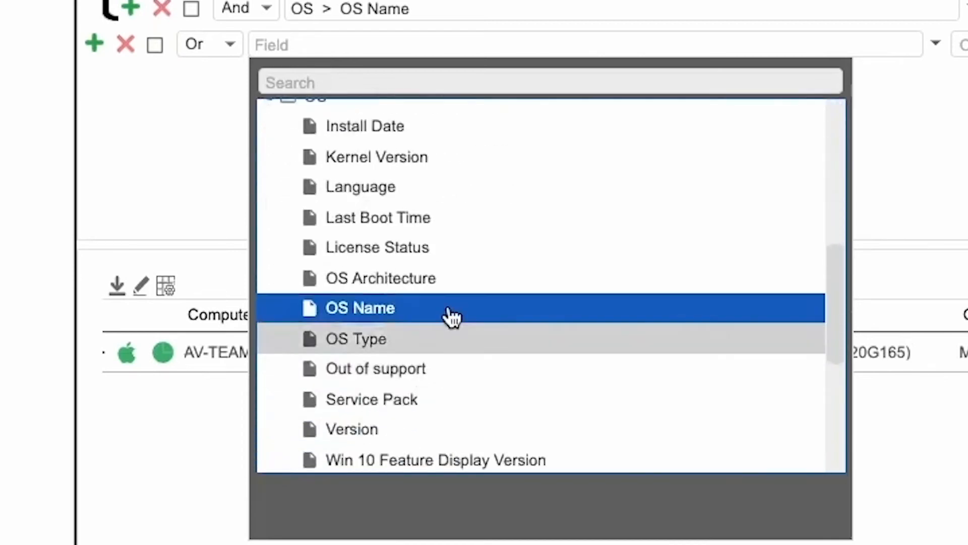
left_click(449, 314)
- Set the Or condition's operator to like and its value to Microsoft Windows%, and run the query
left_click(793, 96)
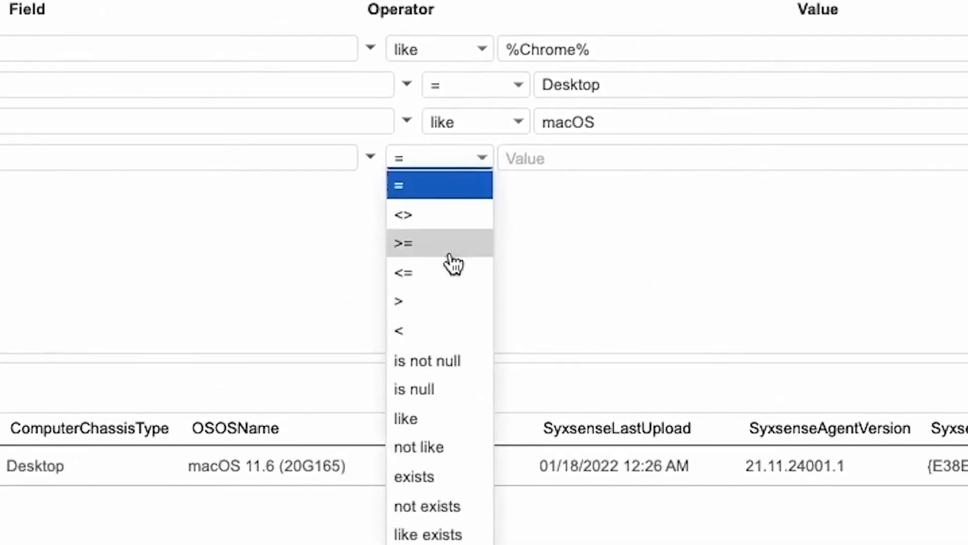
left_click(729, 361)
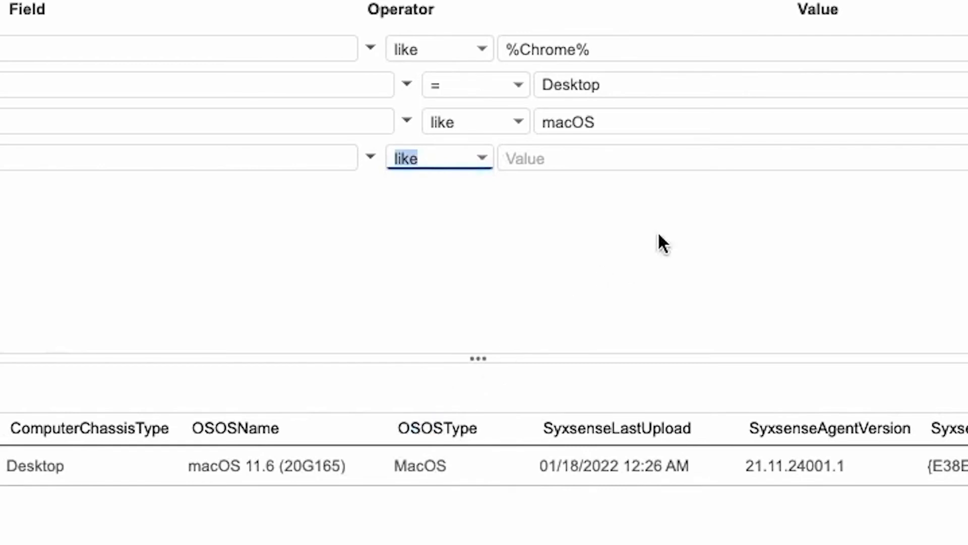
left_click(806, 158)
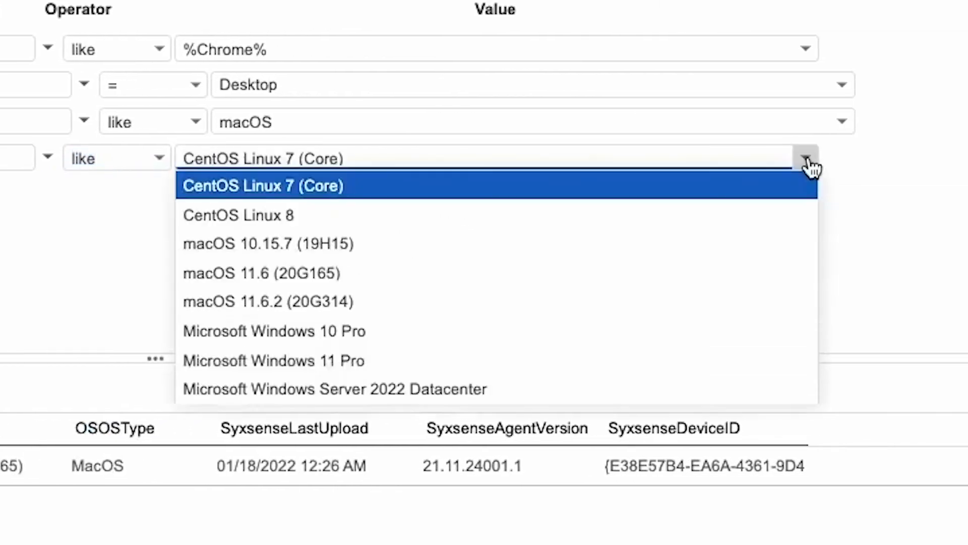
left_click(444, 371)
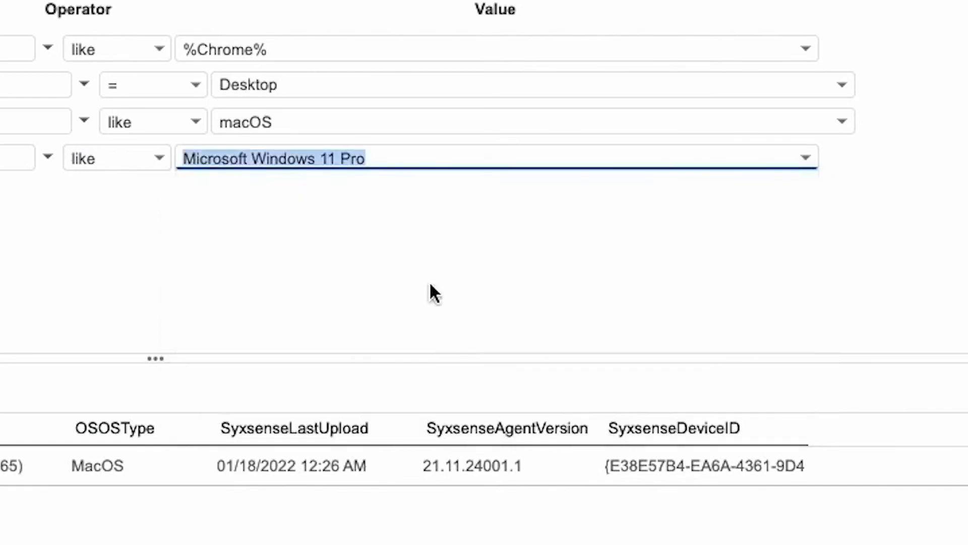
left_click(409, 153)
key("BackSpace")
key("BackSpace")
key("BackSpace")
key("BackSpace")
key("BackSpace")
key("BackSpace")
key("BackSpace")
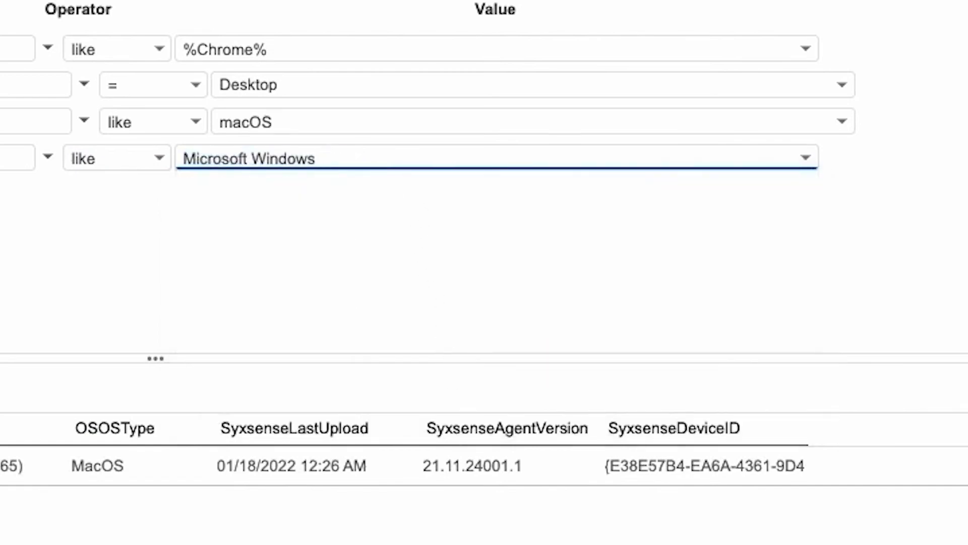
type("%")
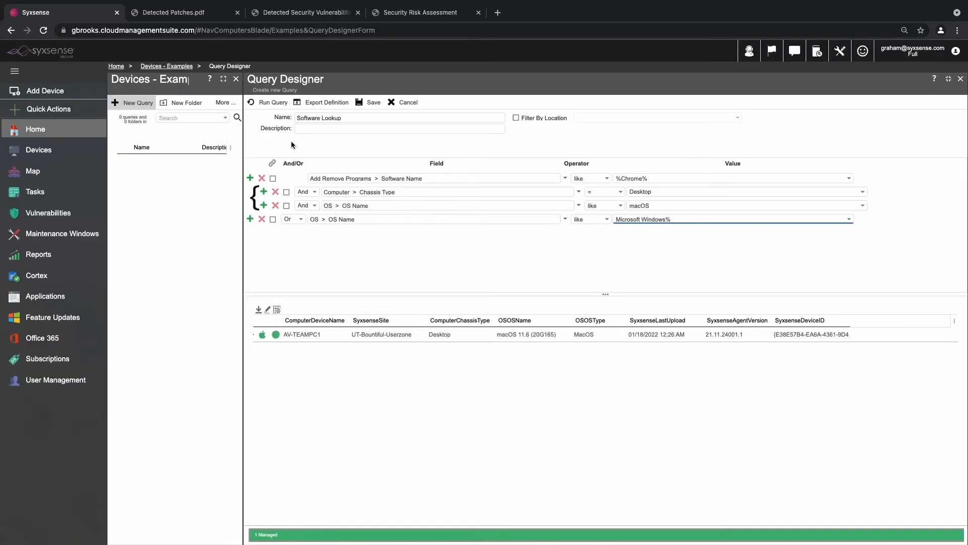
left_click(279, 101)
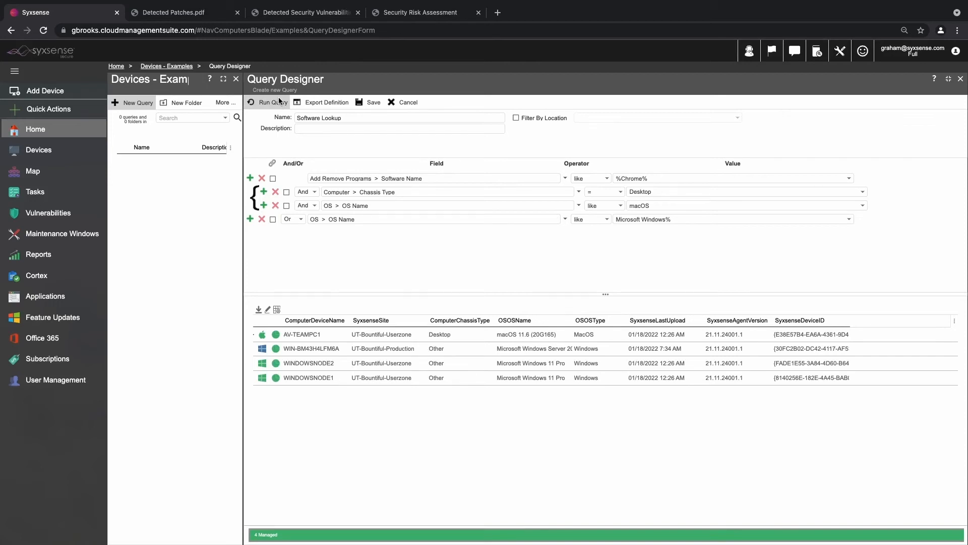
- Save the query and select Software Lookup in the Examples folder under Queries
left_click(369, 103)
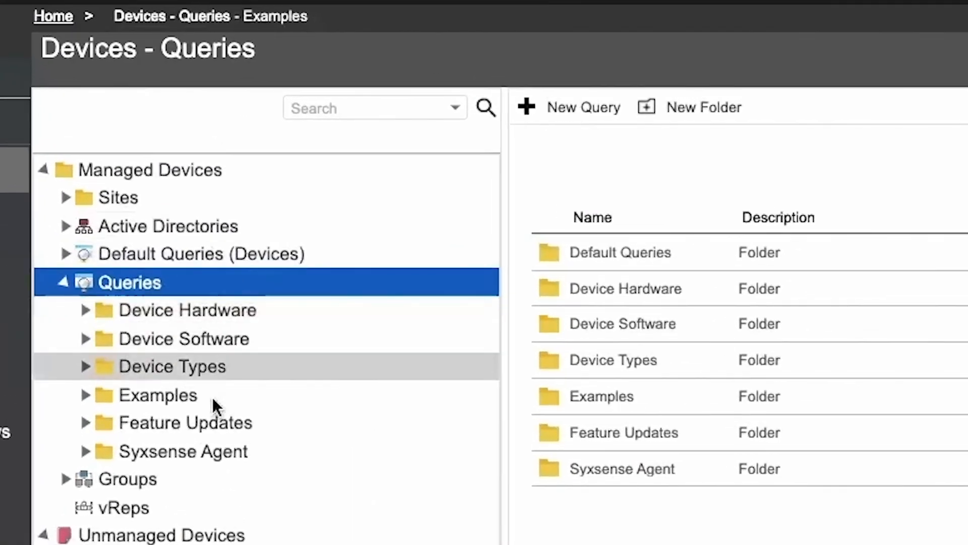
left_click(206, 403)
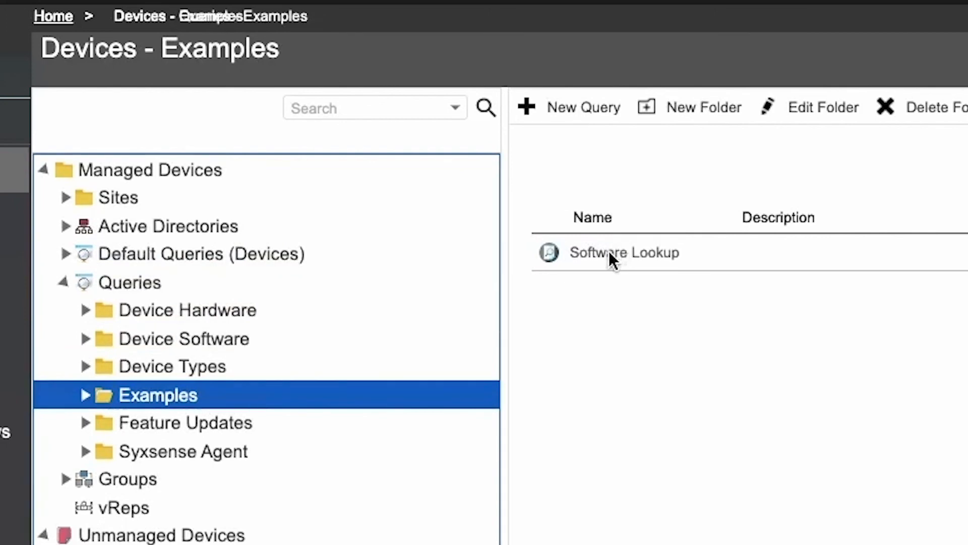
left_click(82, 397)
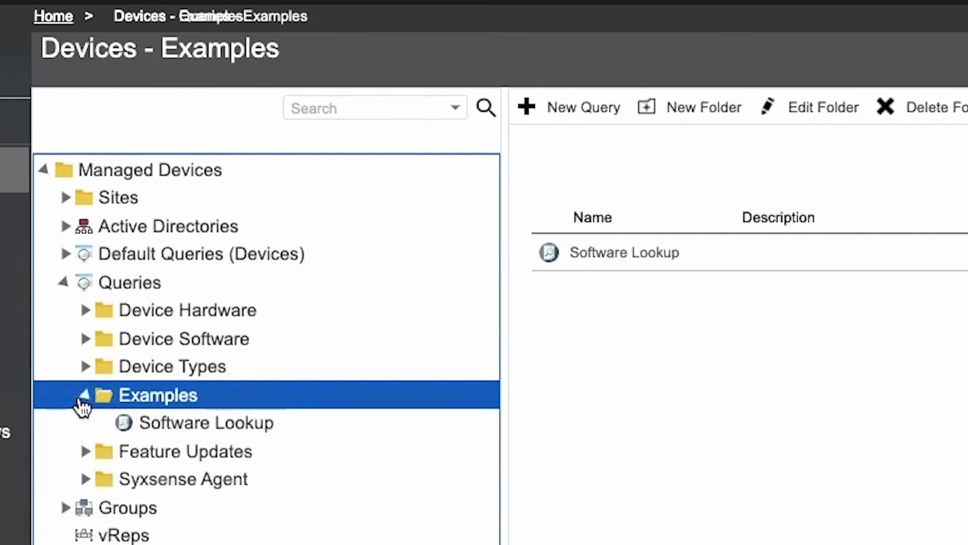
left_click(175, 428)
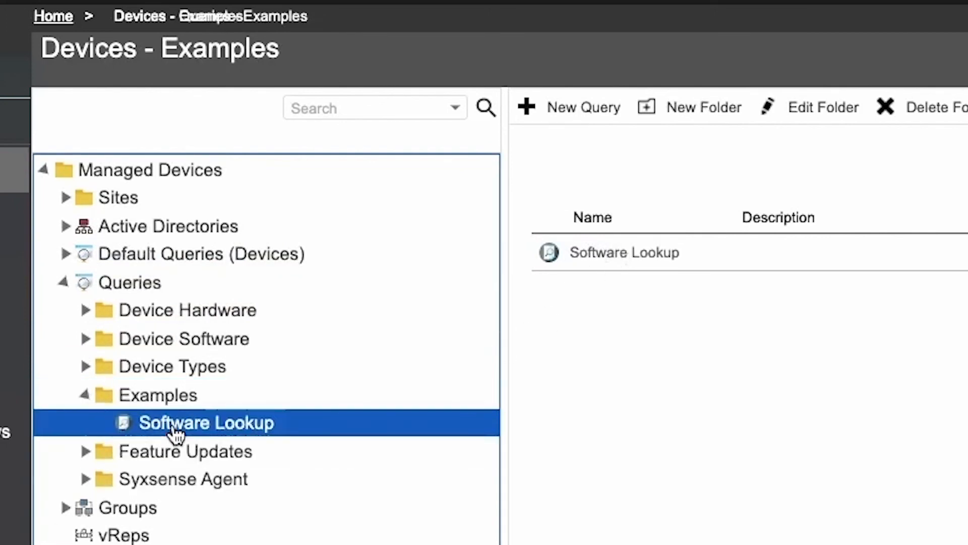